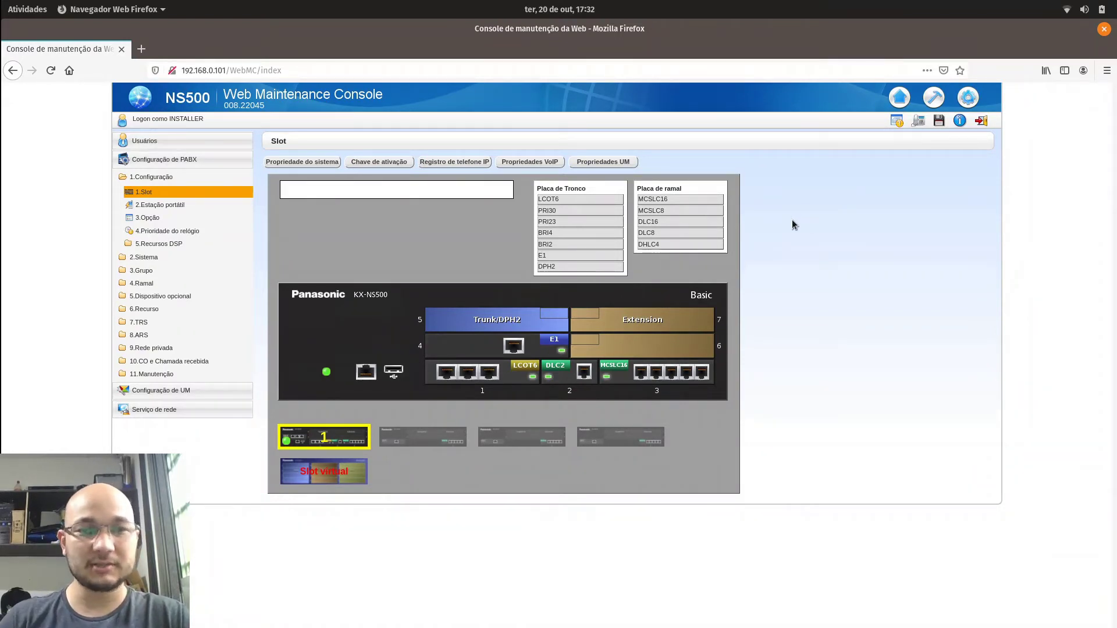
# - Switch to Audacity and record a stereo voice message about 9 seconds long from the microphone
pyautogui.press('super')
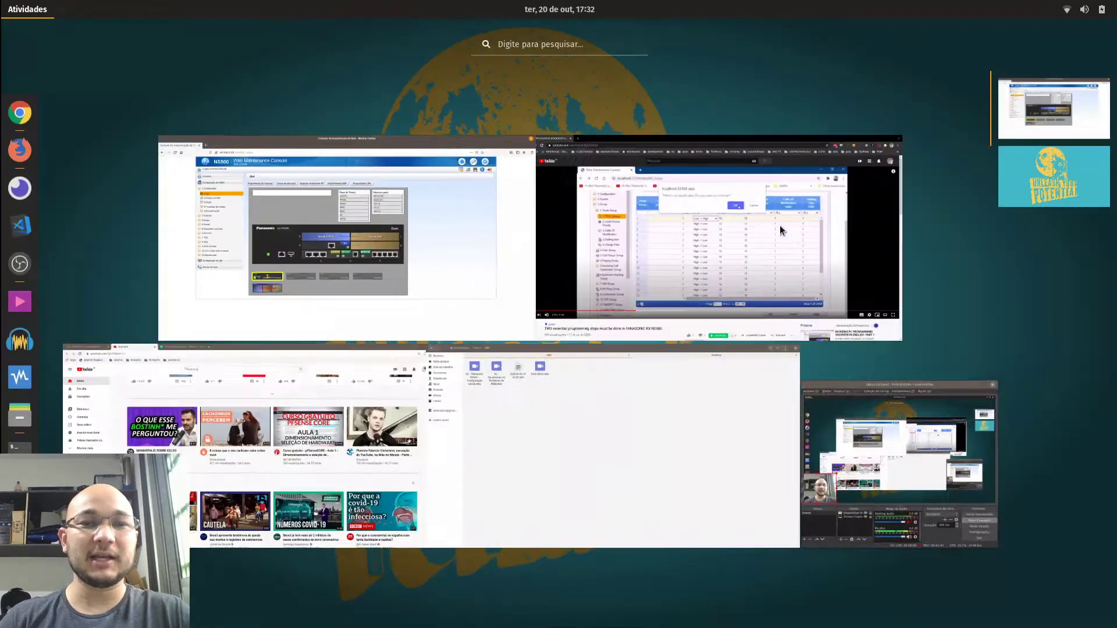
pyautogui.write('a')
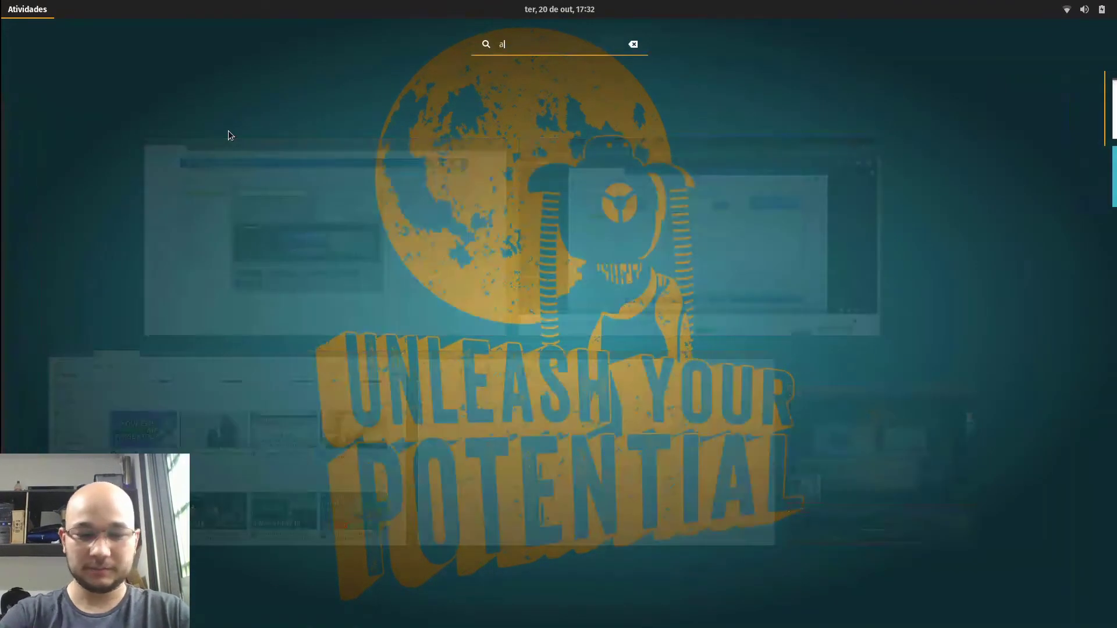
pyautogui.write('uda')
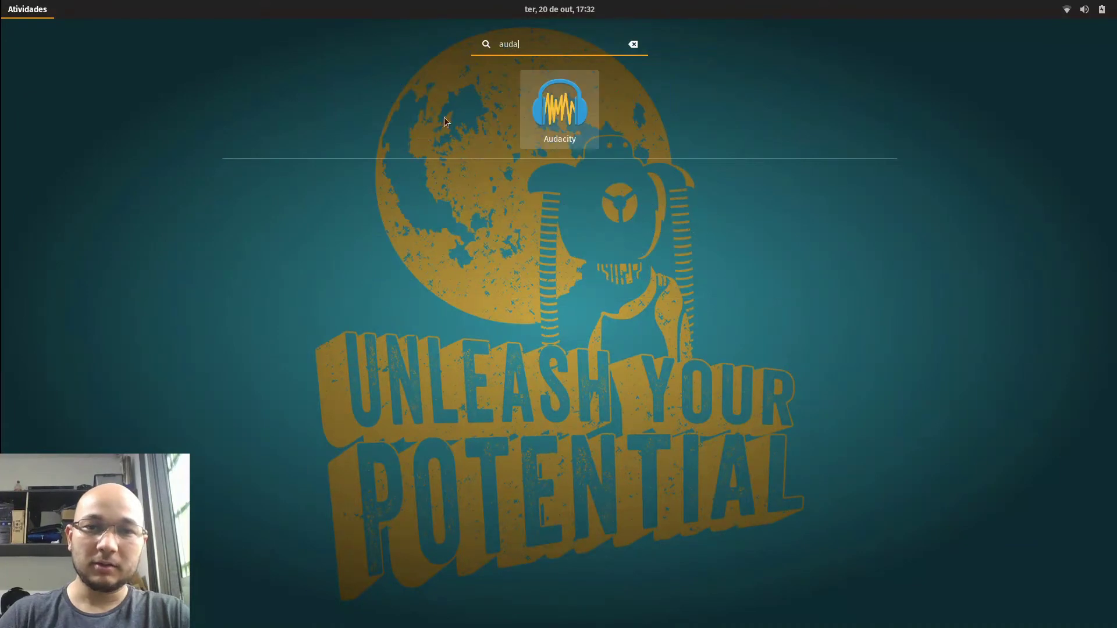
pyautogui.click(546, 110)
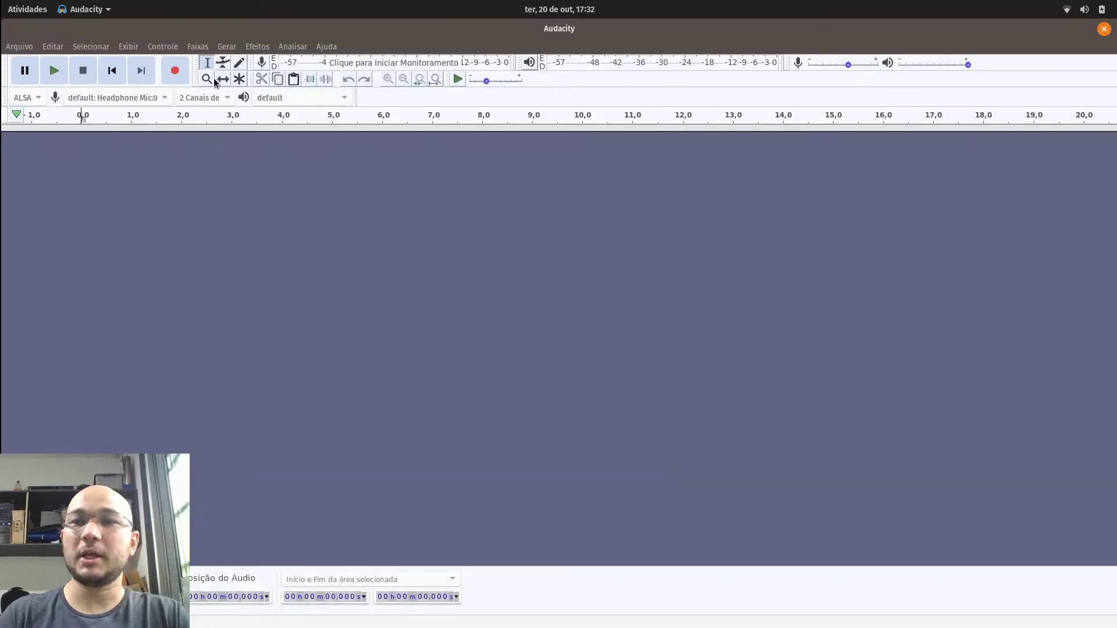
pyautogui.click(178, 77)
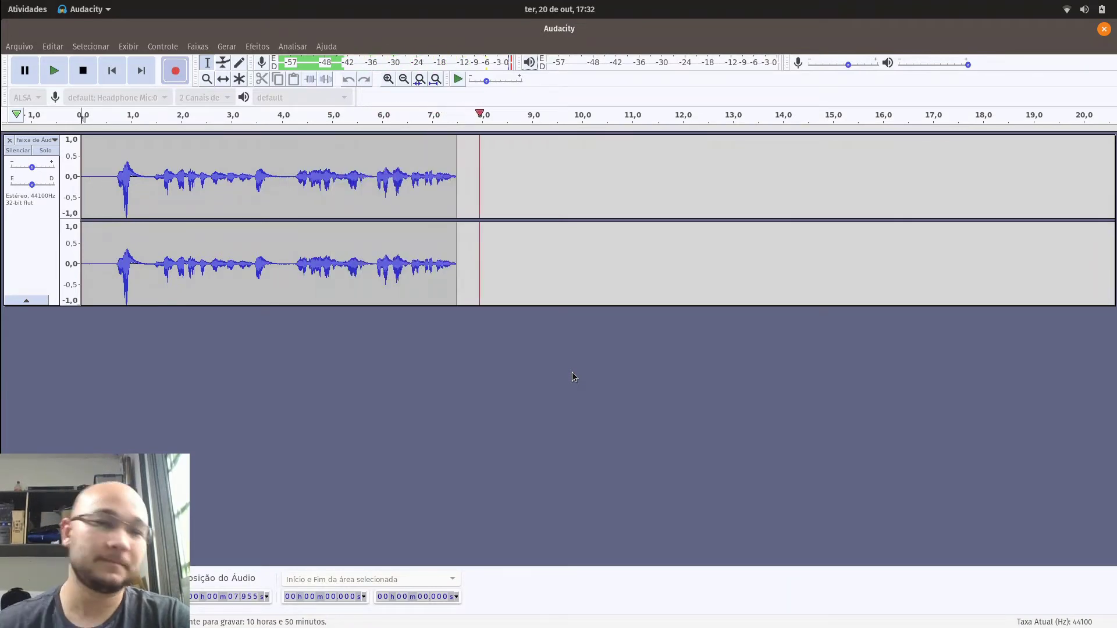
pyautogui.click(89, 80)
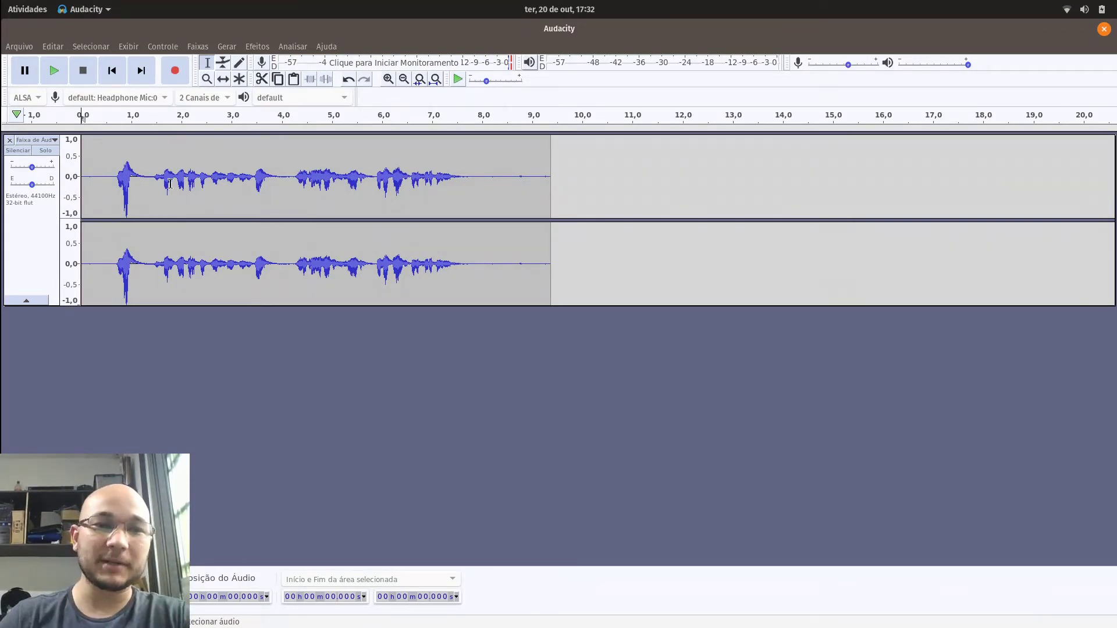
# - Reduce the stereo recording to a single mono track and set the project rate to 8000 Hz
pyautogui.click(50, 141)
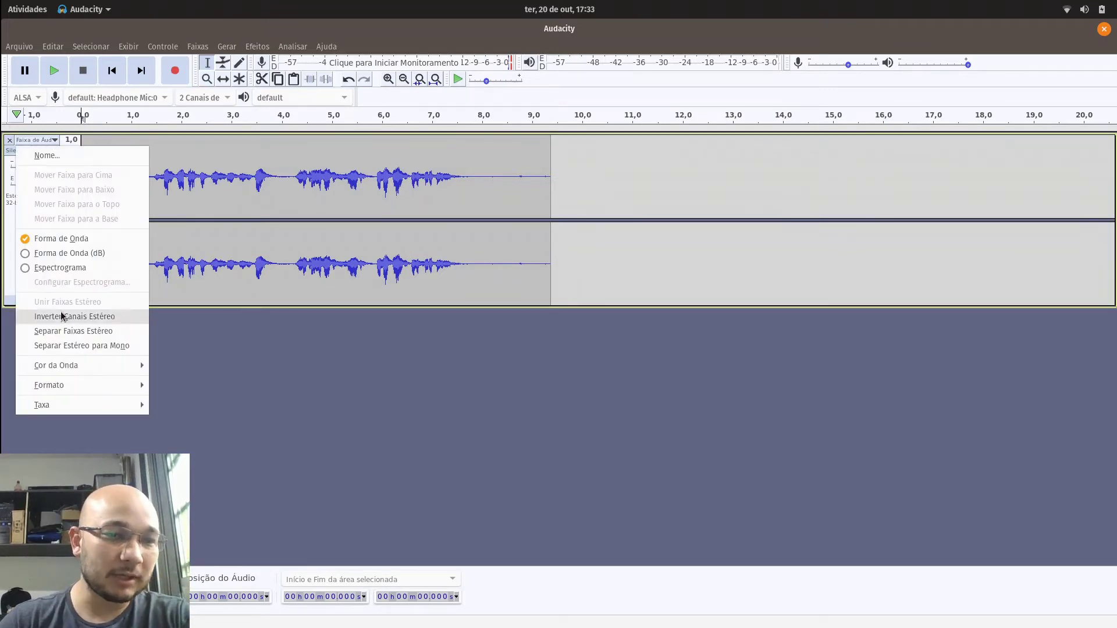
pyautogui.click(66, 346)
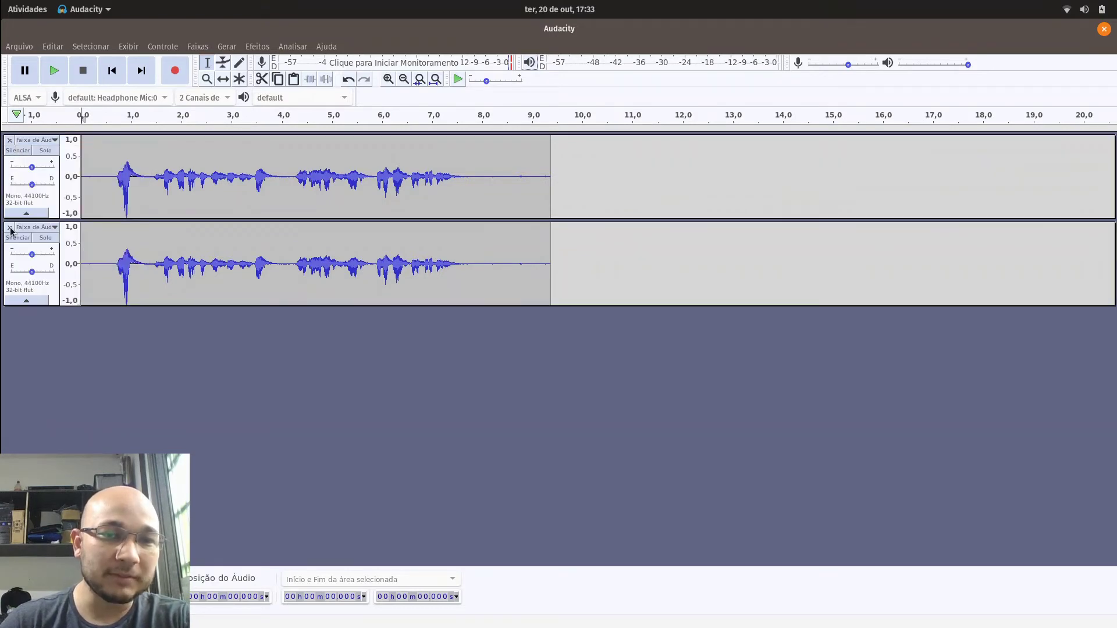
pyautogui.click(10, 228)
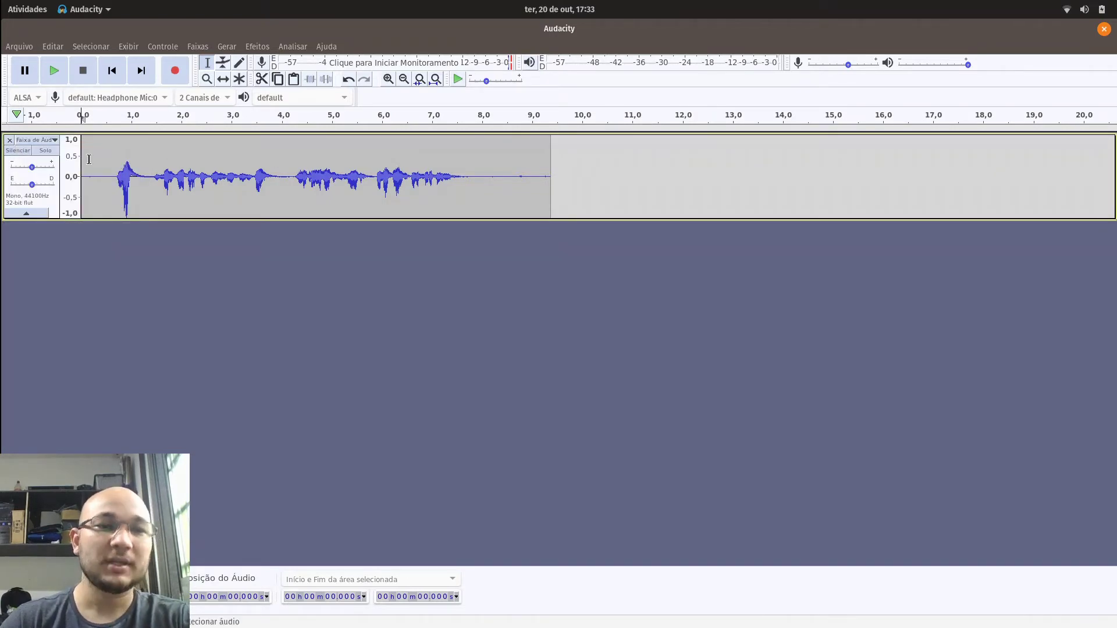
pyautogui.rightClick(13, 362)
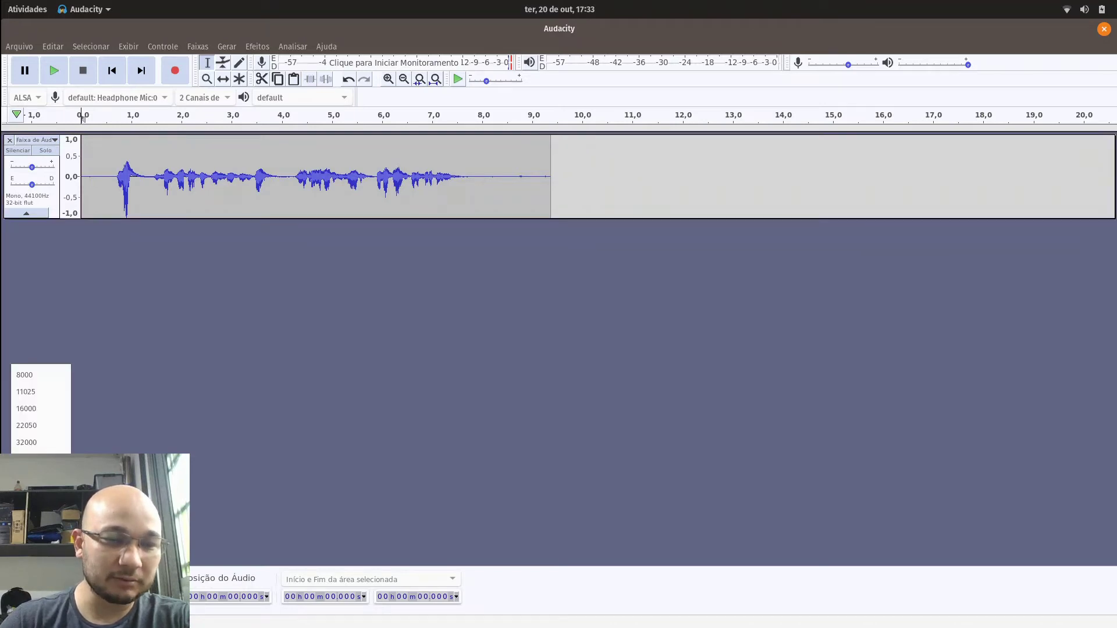
pyautogui.click(37, 379)
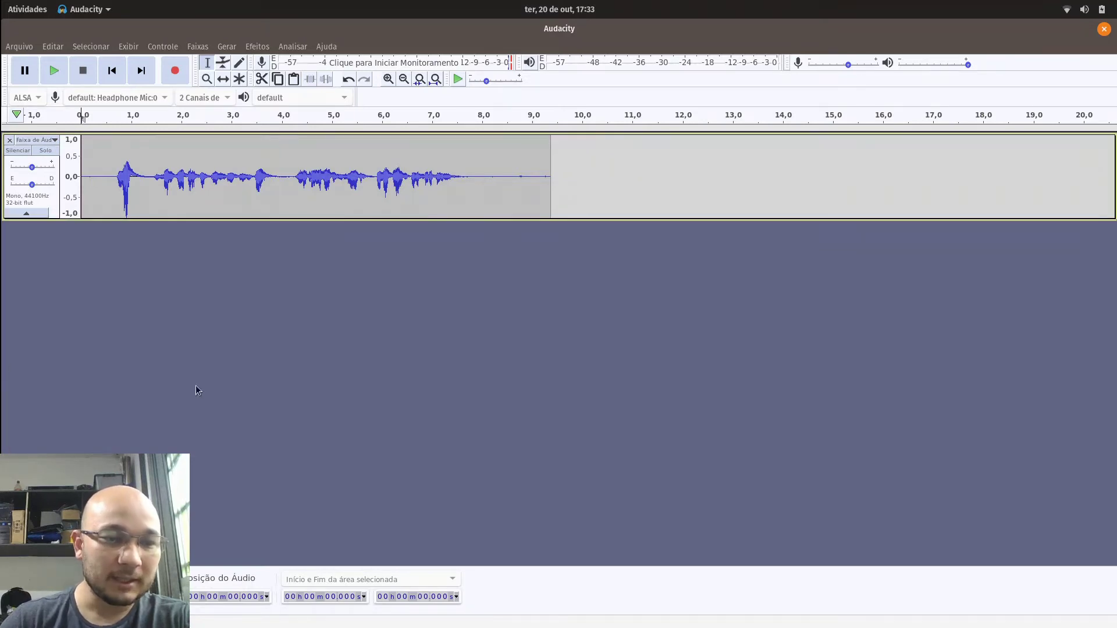
# - Export the audio to the Desktop as MensagemDeAtendimento4Case.wav with the WAV (Microsoft) header and A-Law encoding, leaving the metadata blank
pyautogui.click(28, 48)
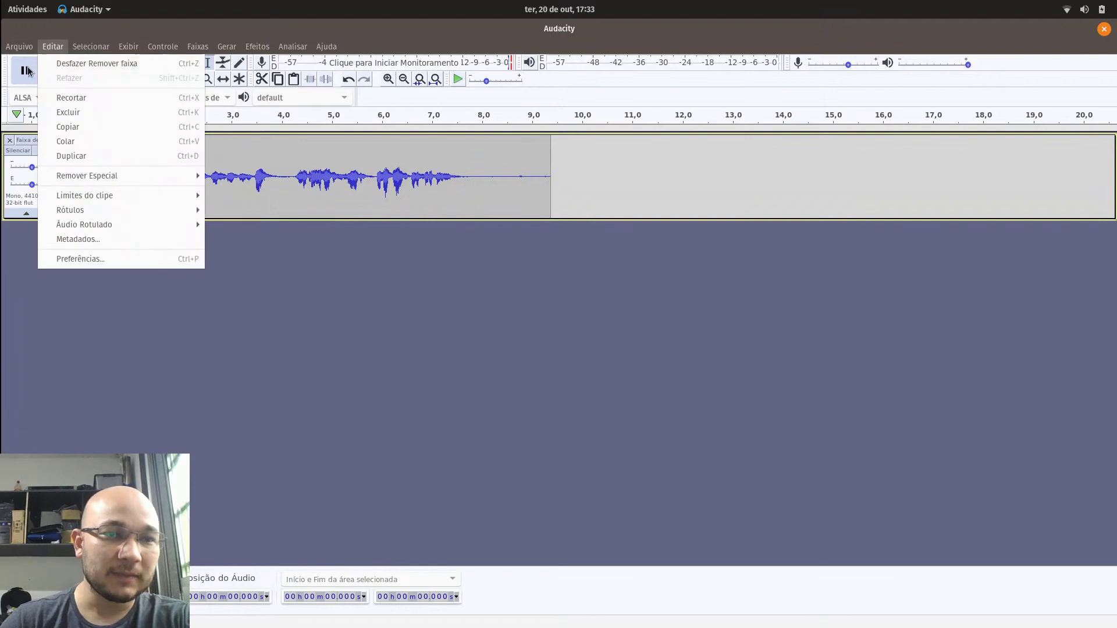
pyautogui.moveTo(46, 159)
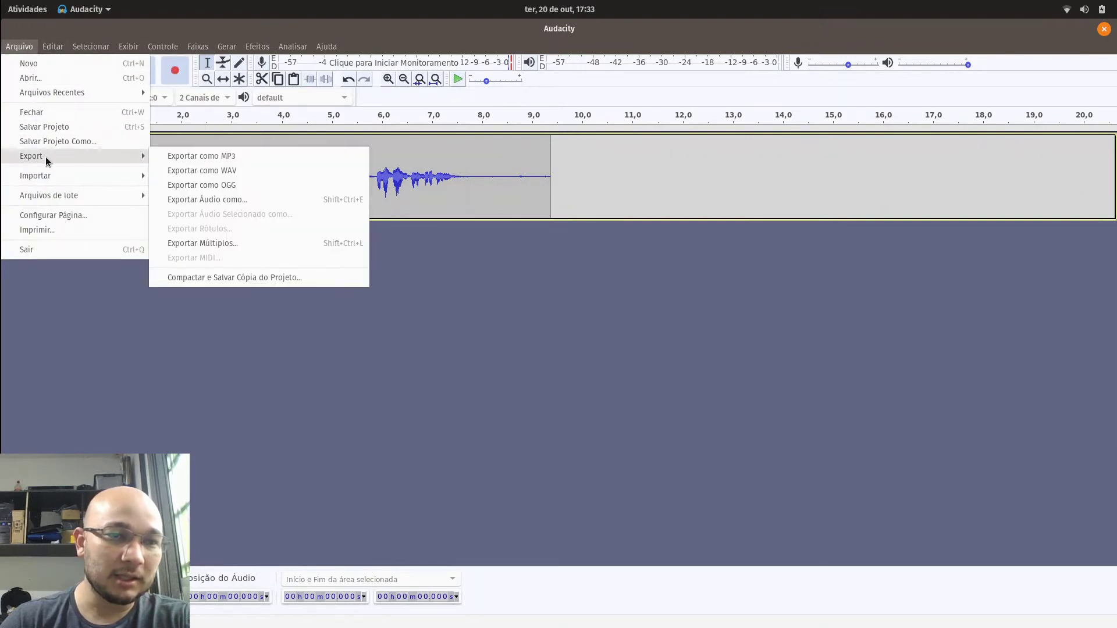
pyautogui.click(215, 200)
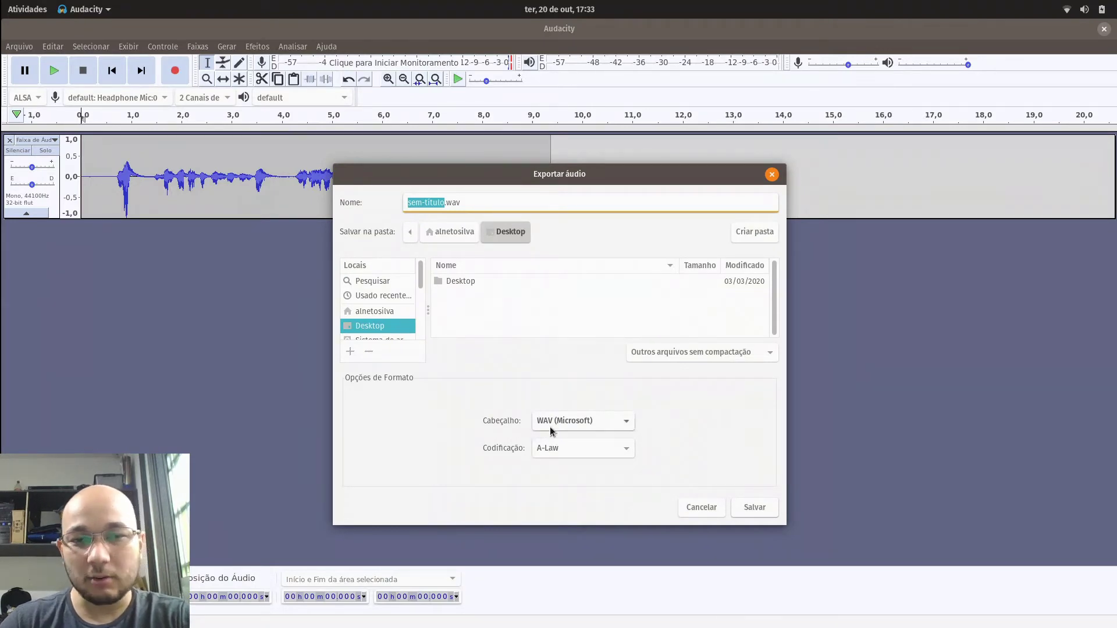
pyautogui.click(444, 202)
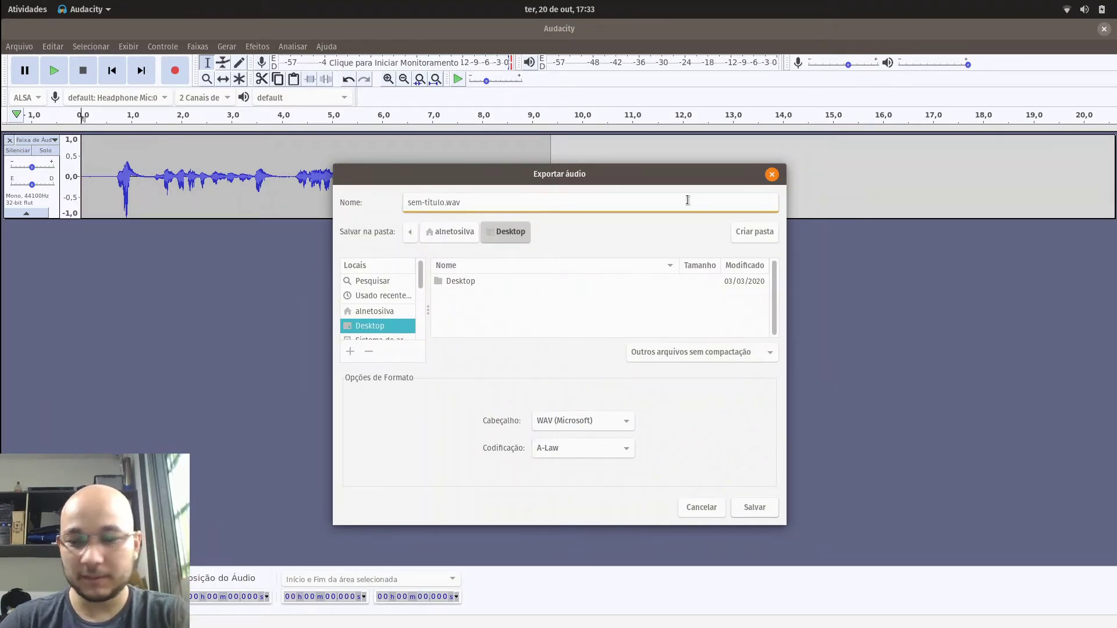
pyautogui.press('BackSpace')
pyautogui.press('BackSpace')
pyautogui.press('BackSpace')
pyautogui.press('BackSpace')
pyautogui.press('BackSpace')
pyautogui.press('BackSpace')
pyautogui.press('BackSpace')
pyautogui.press('BackSpace')
pyautogui.press('BackSpace')
pyautogui.press('BackSpace')
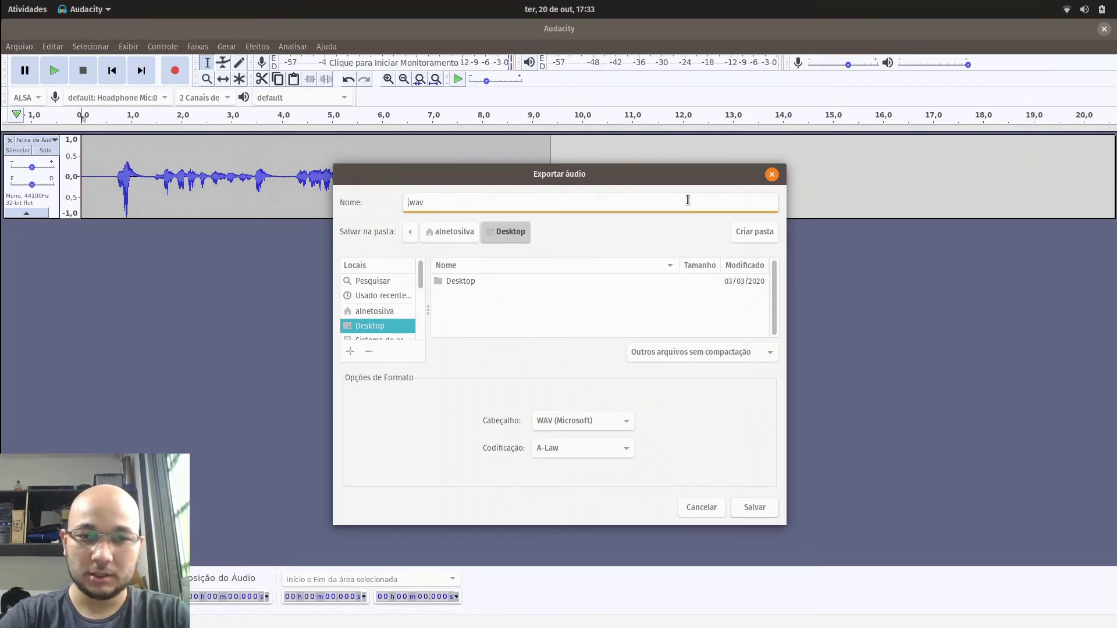
pyautogui.write('Mensagem')
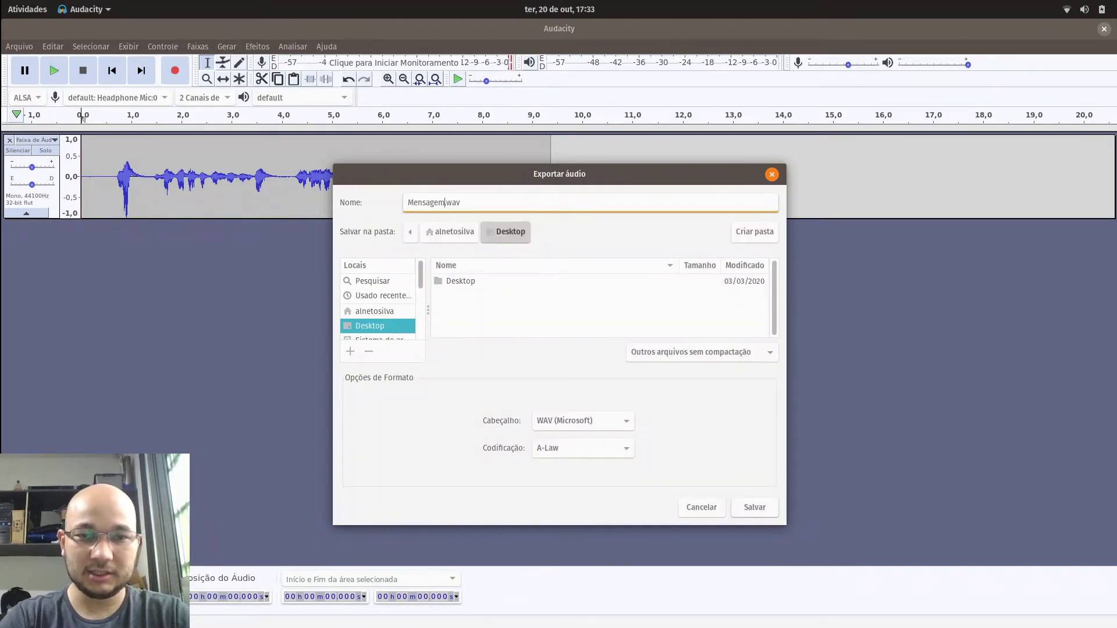
pyautogui.write('DeA')
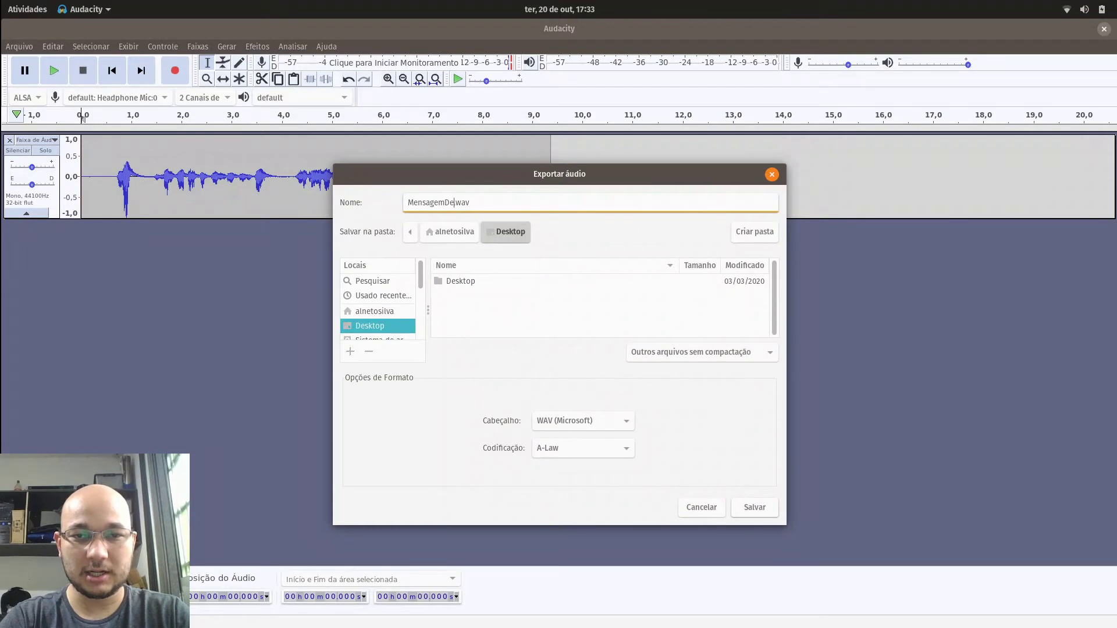
pyautogui.write('tendimento')
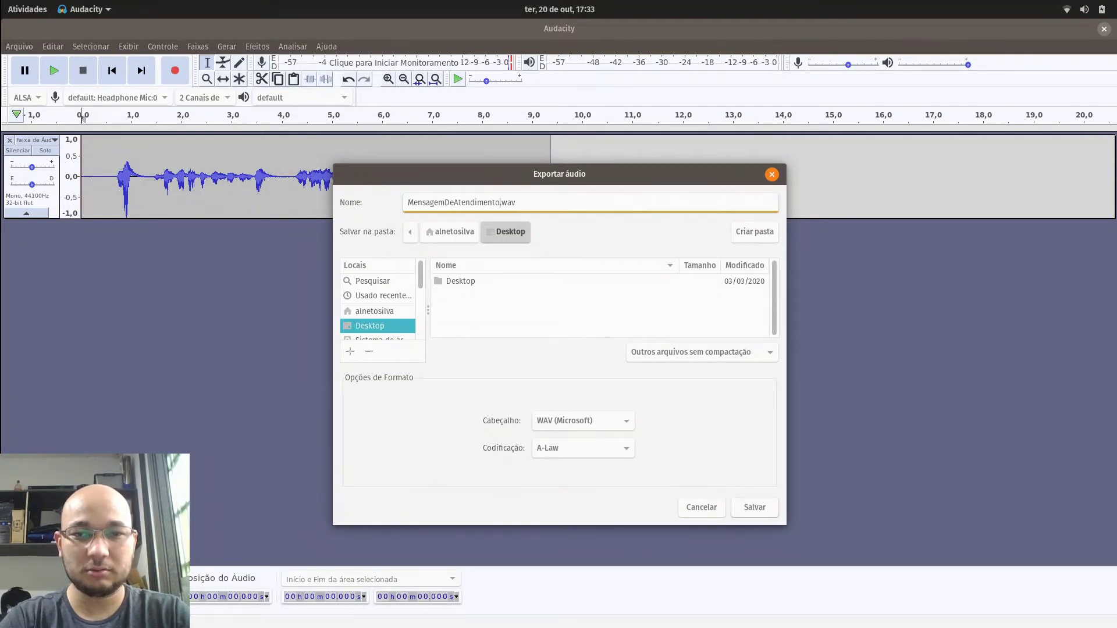
pyautogui.write('4Case')
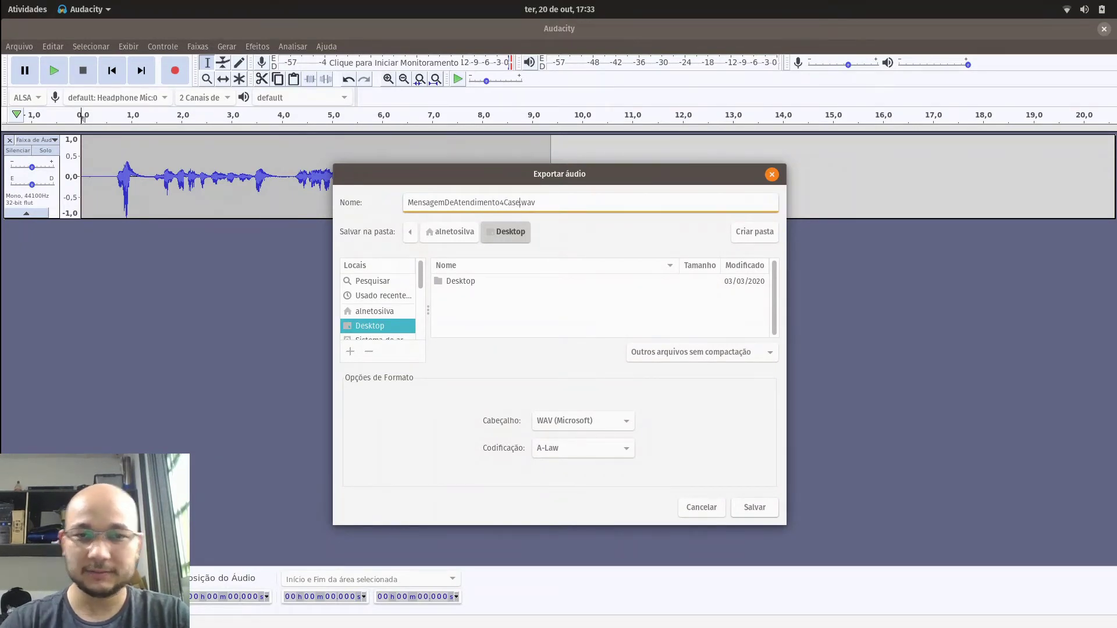
pyautogui.click(768, 505)
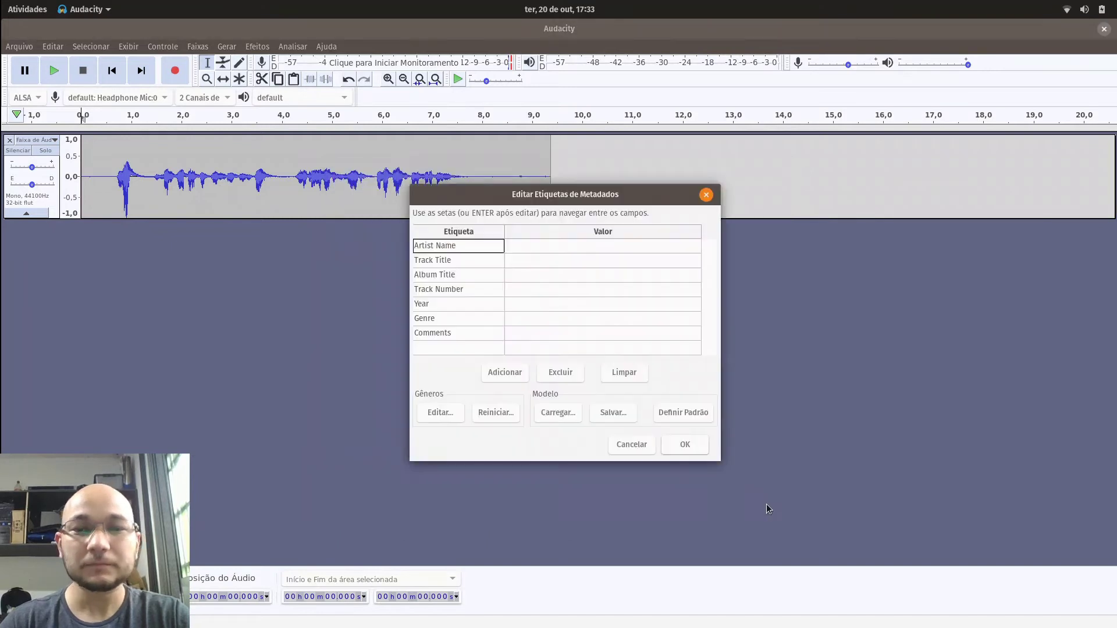
pyautogui.click(694, 448)
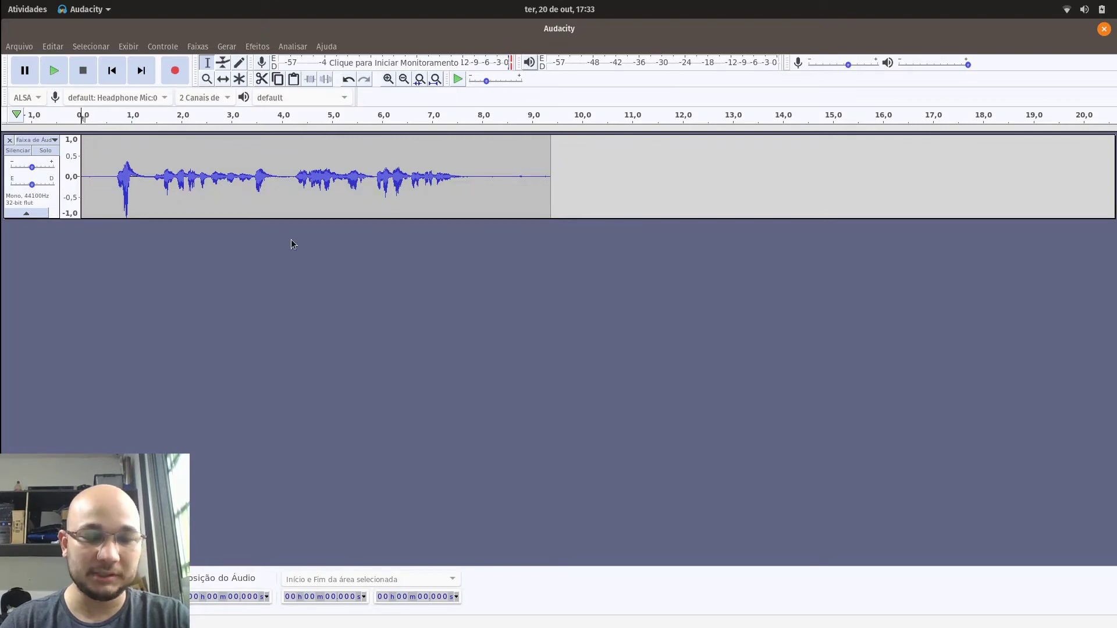
# - Switch to the NS500 Web Maintenance Console in Firefox and open the utility for transferring message files from PC to PABX
pyautogui.hotkey('alt', 'Tab')
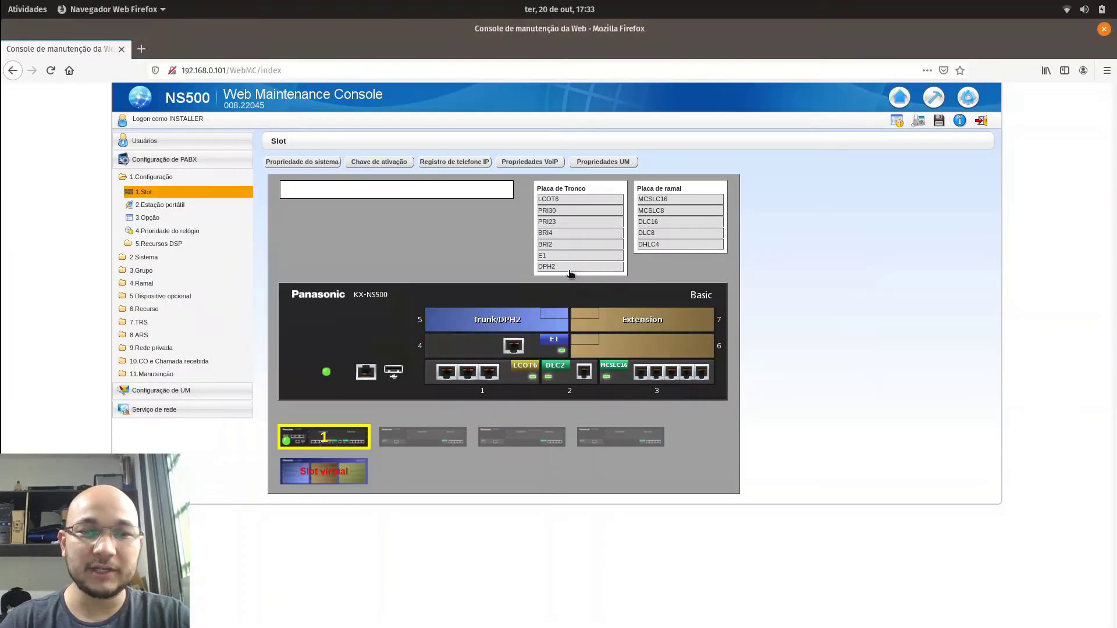
pyautogui.click(932, 98)
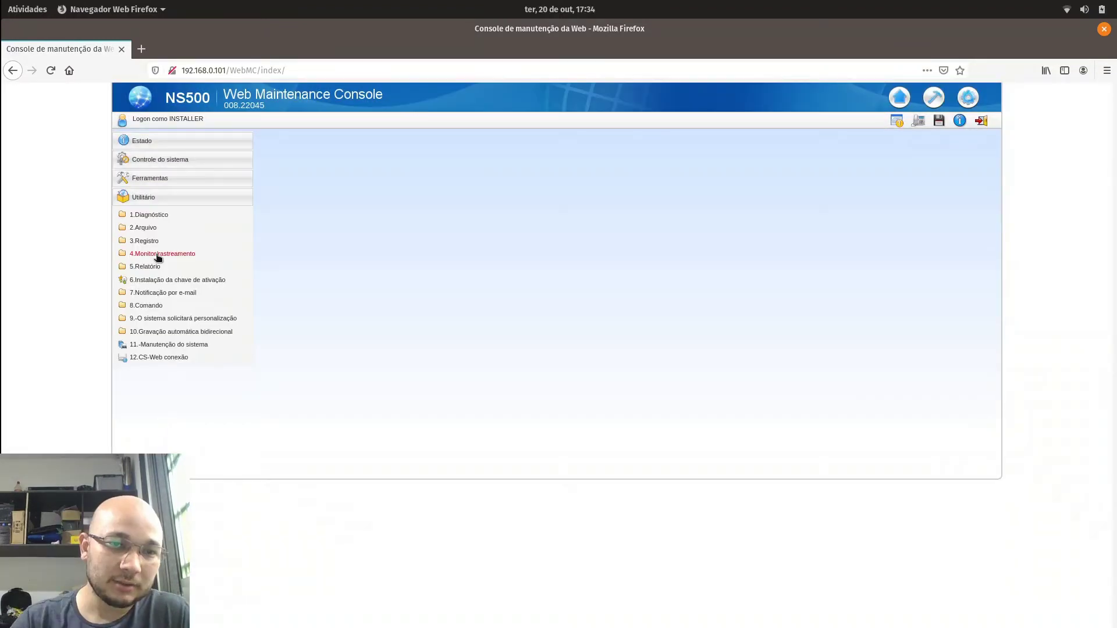
pyautogui.click(148, 230)
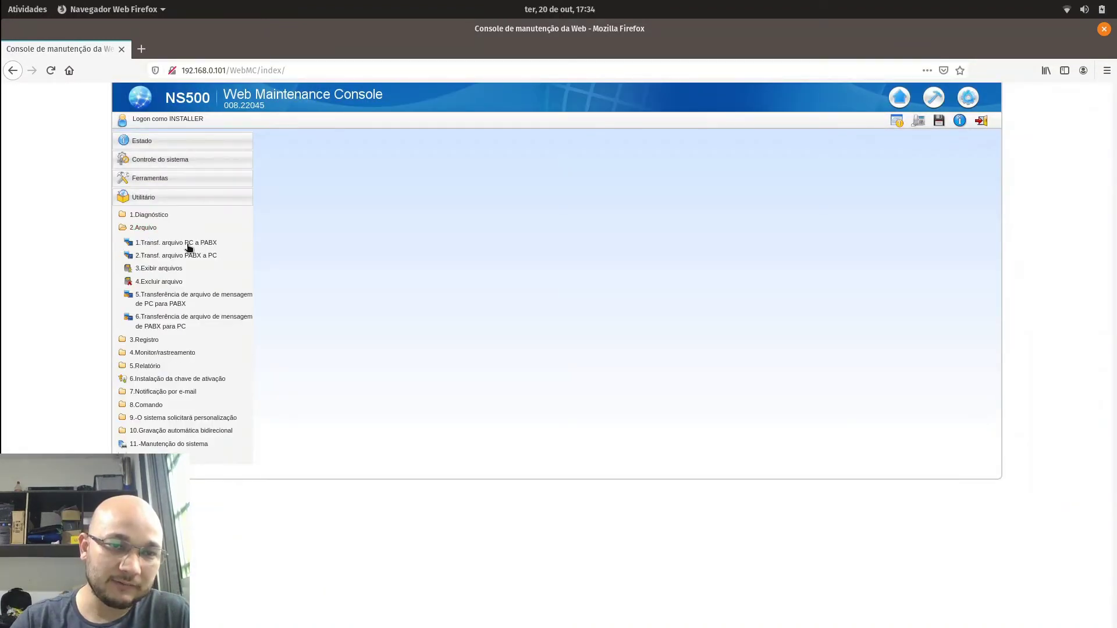
pyautogui.click(175, 304)
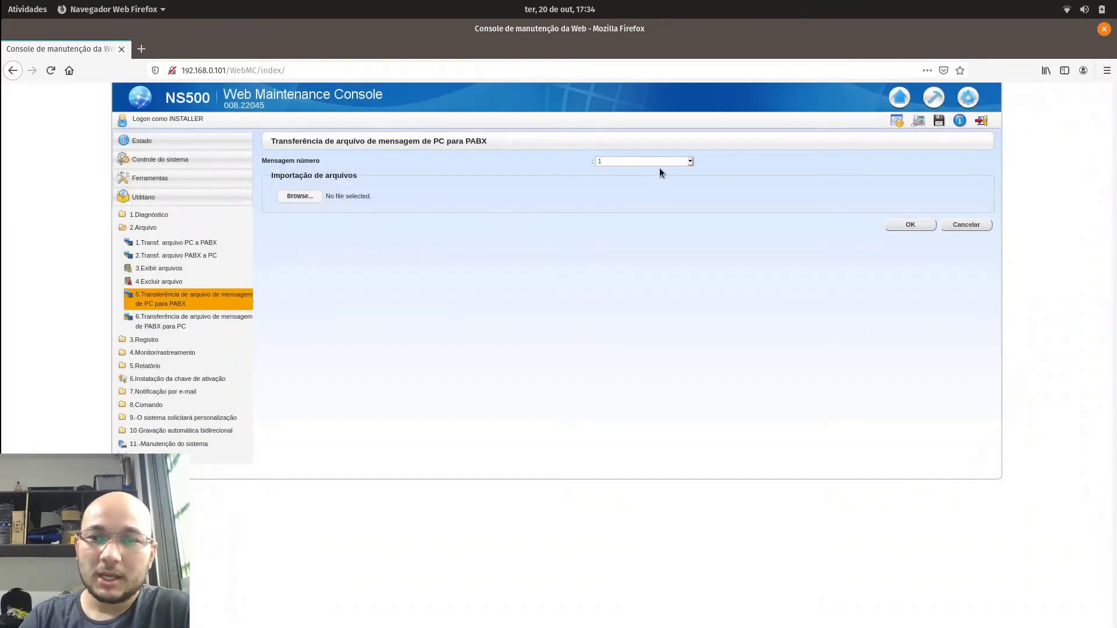
# - Transfer MensagemDeAtendimento4Case.wav from the Desktop to the PABX as message number 1
pyautogui.click(662, 161)
pyautogui.scroll(-10, 634, 244)
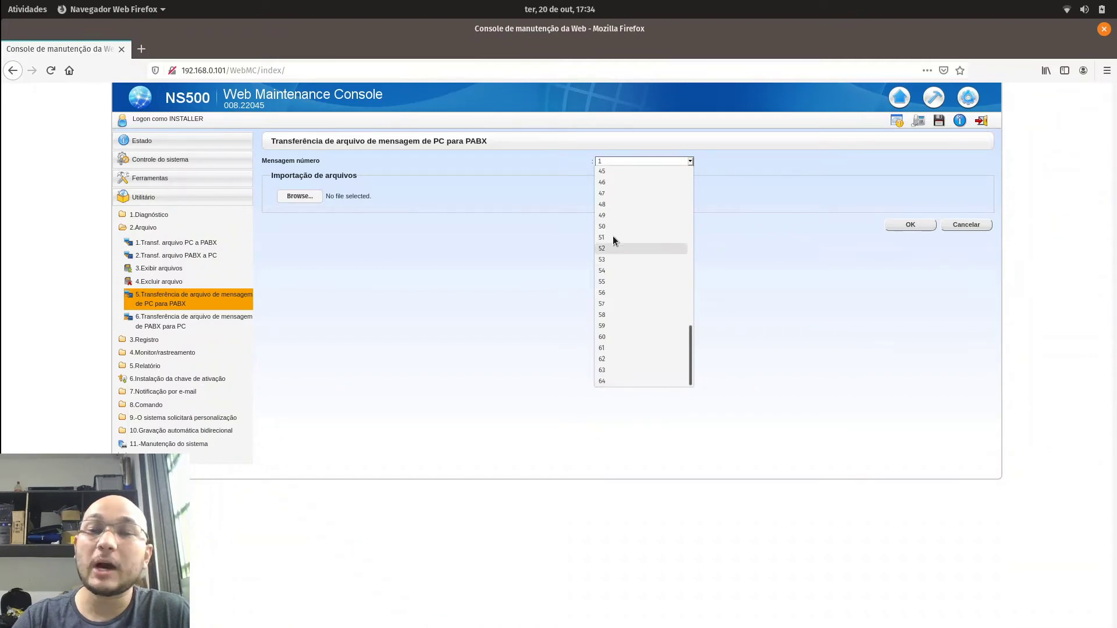
pyautogui.scroll(10, 630, 221)
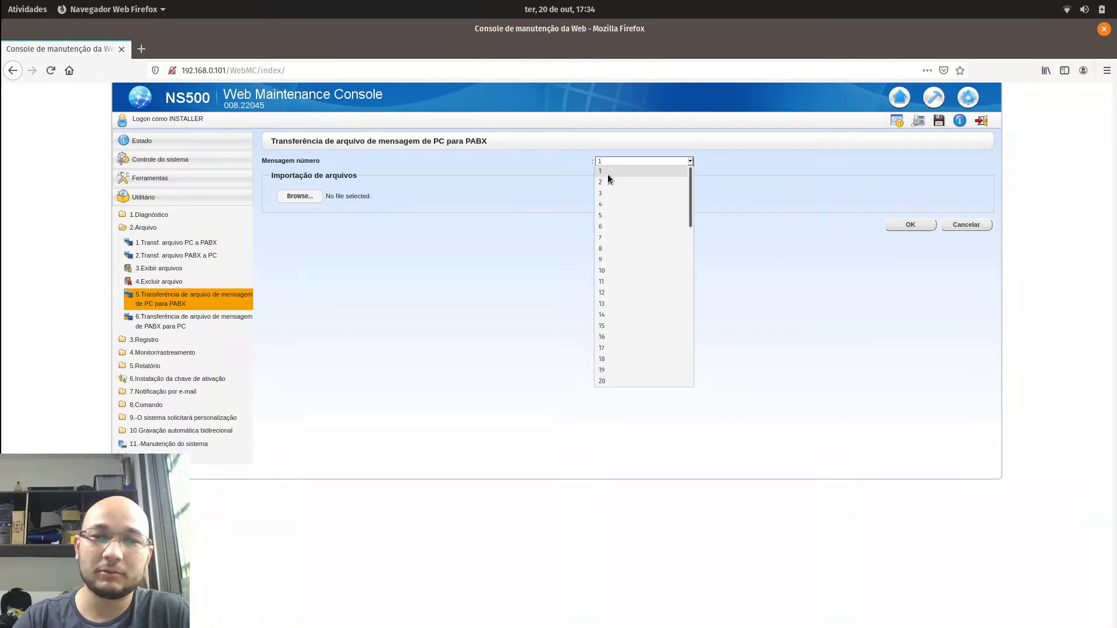
pyautogui.scroll(-10, 634, 330)
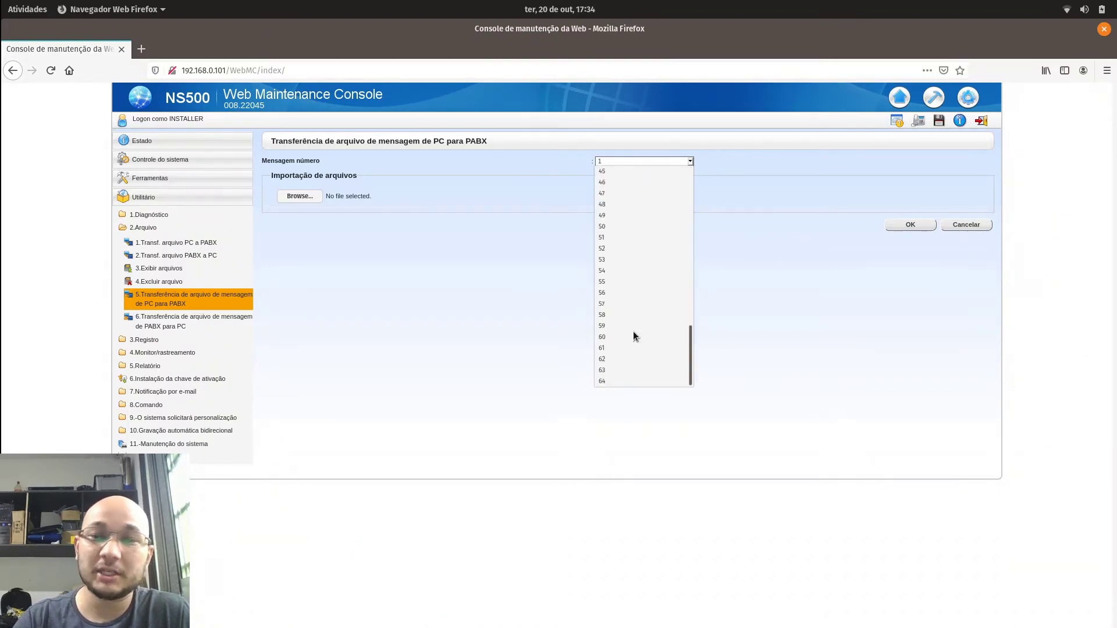
pyautogui.scroll(10, 631, 330)
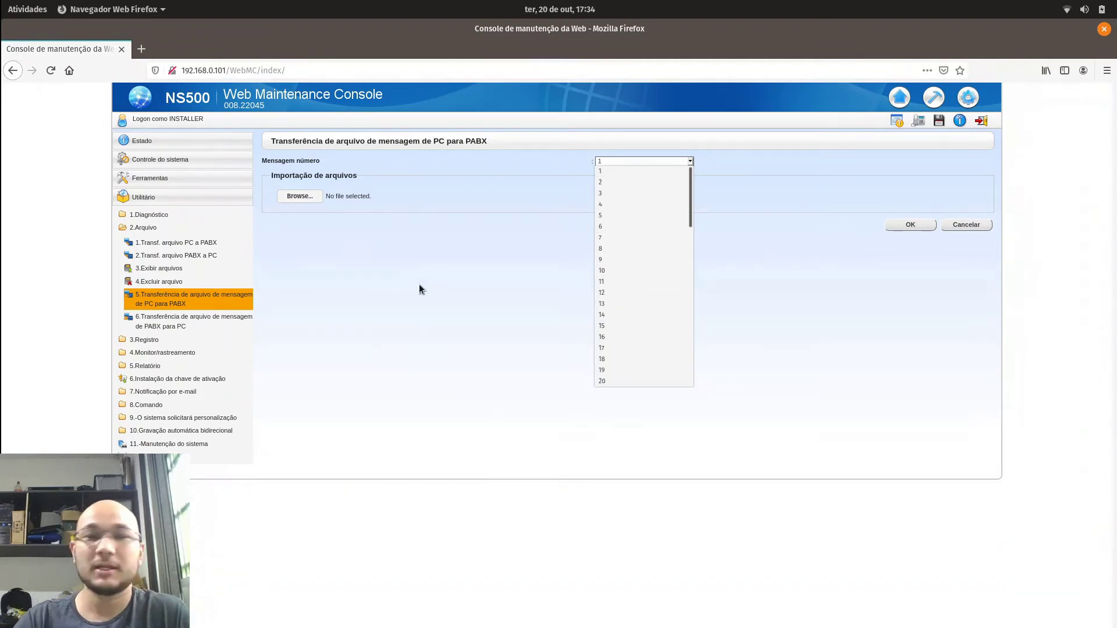
pyautogui.click(401, 265)
pyautogui.click(298, 196)
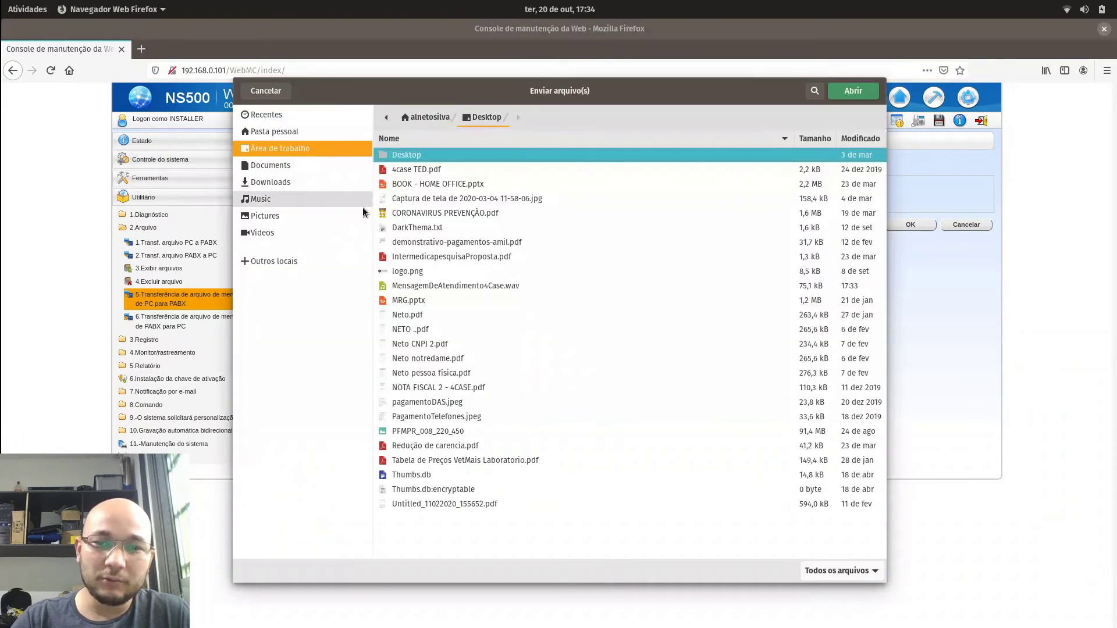
pyautogui.click(430, 286)
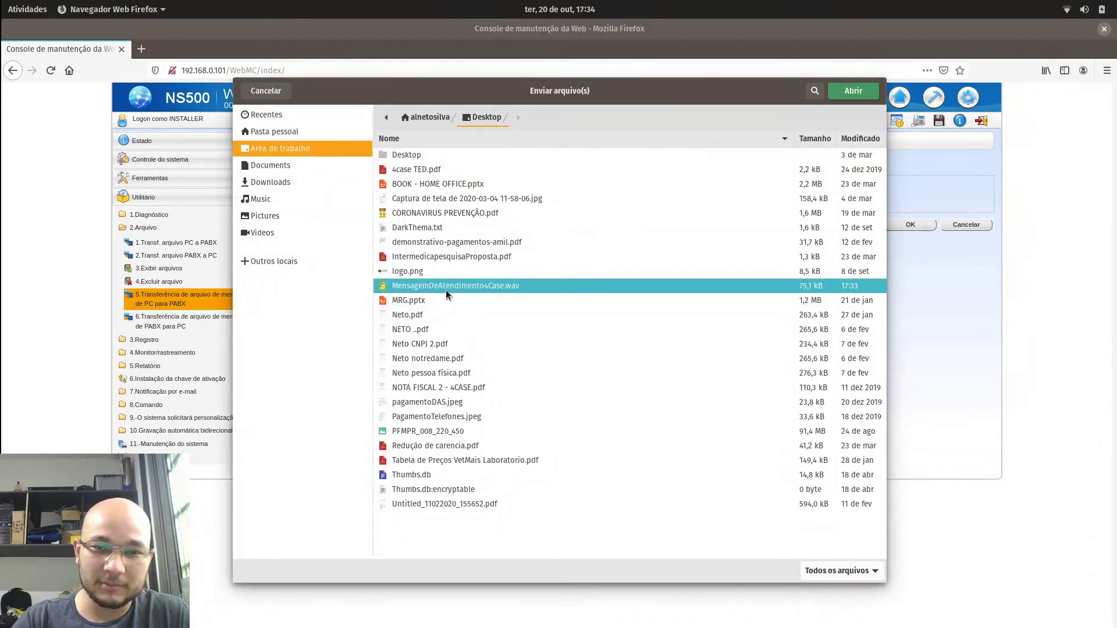
pyautogui.click(846, 93)
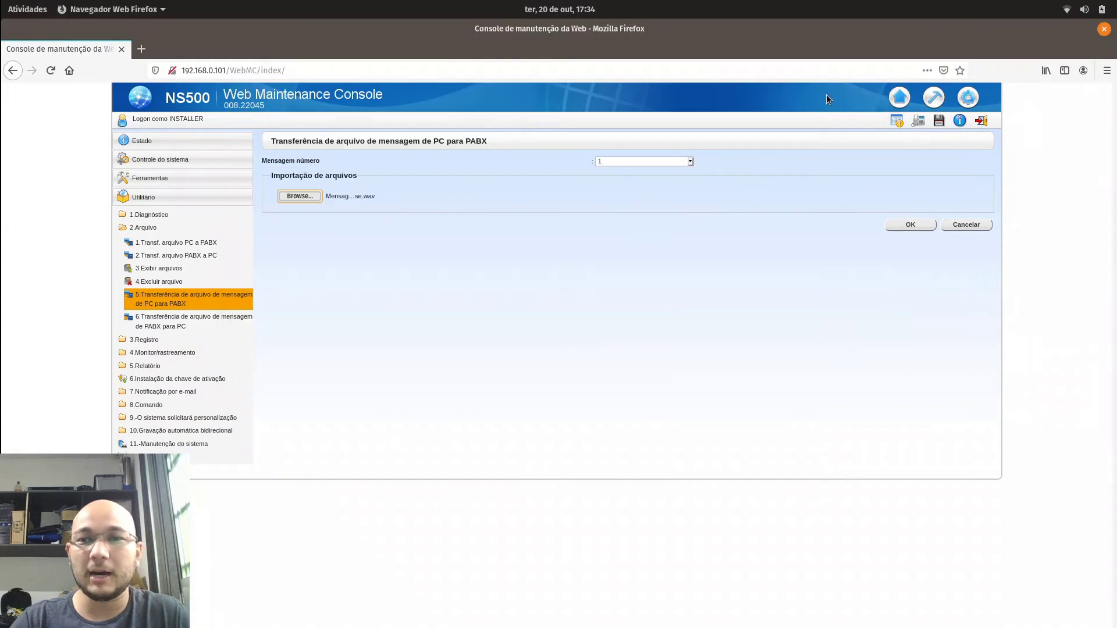
pyautogui.click(911, 225)
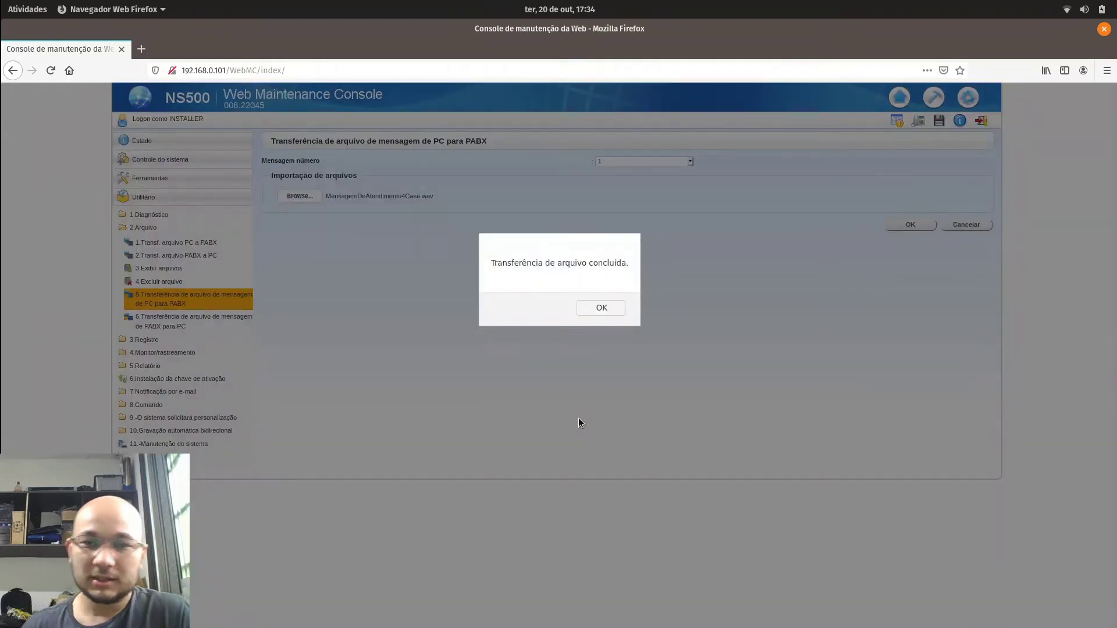
pyautogui.click(599, 310)
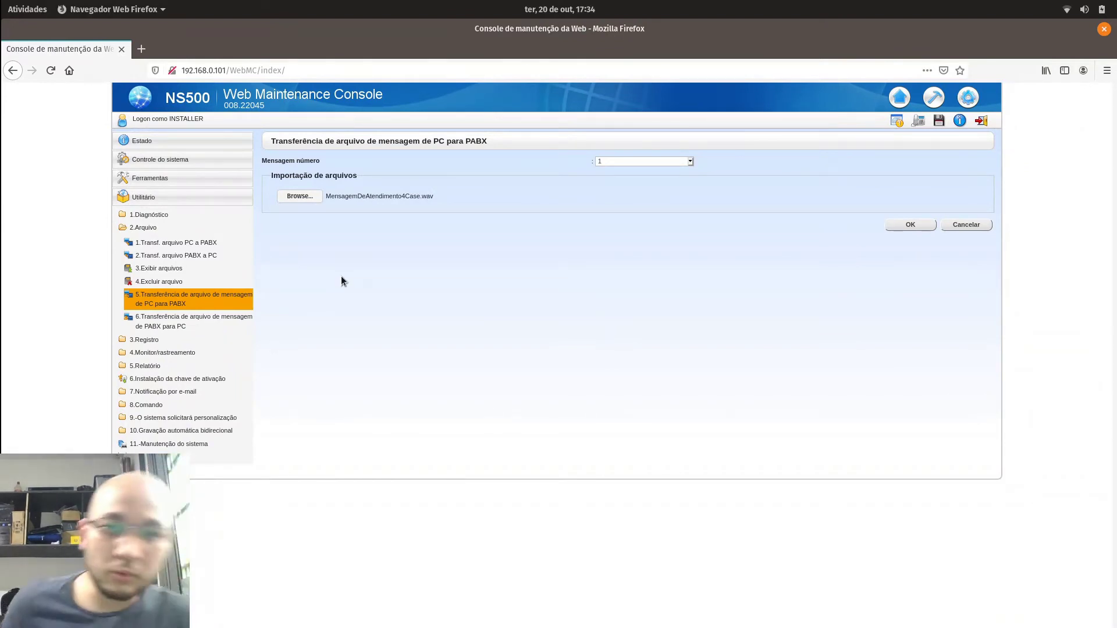
# - Run the message file transfer to the PABX and save the system data
pyautogui.click(909, 226)
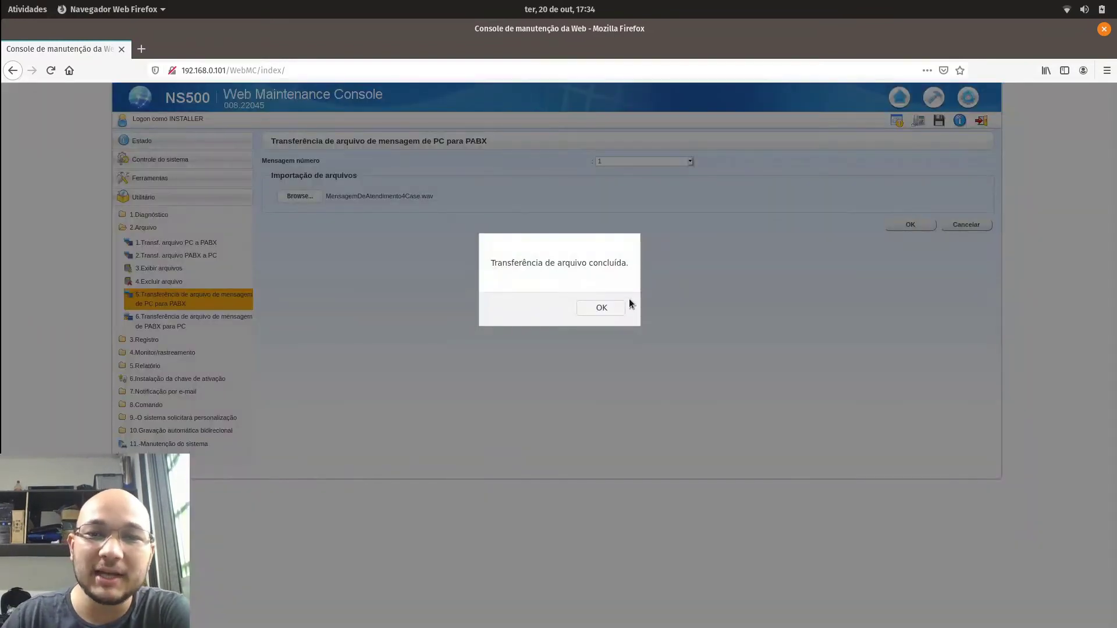
pyautogui.click(605, 308)
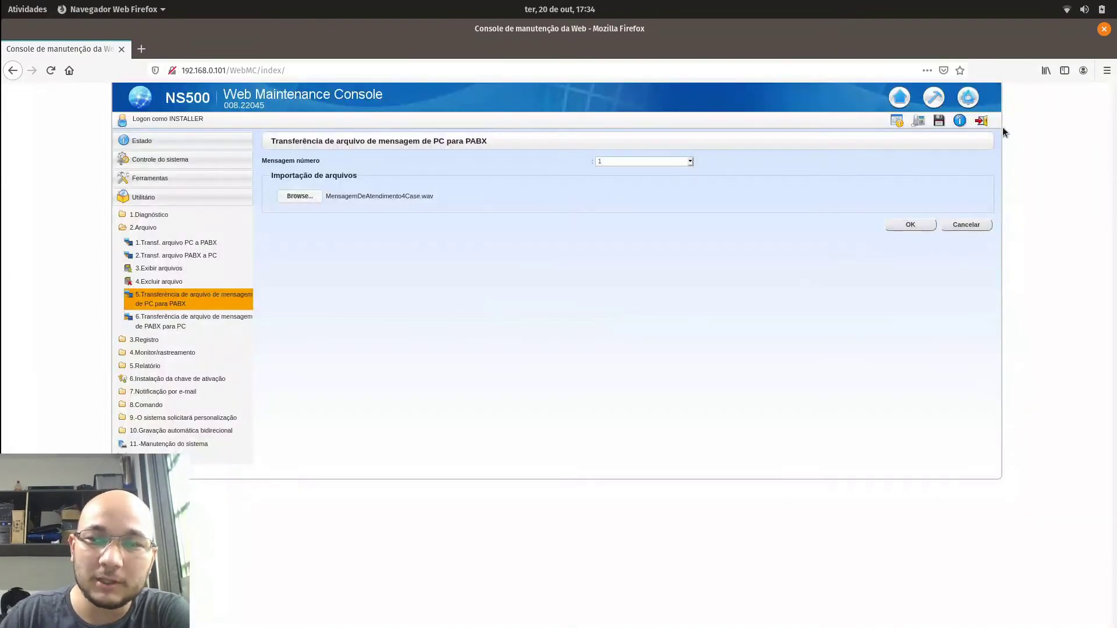
pyautogui.click(938, 123)
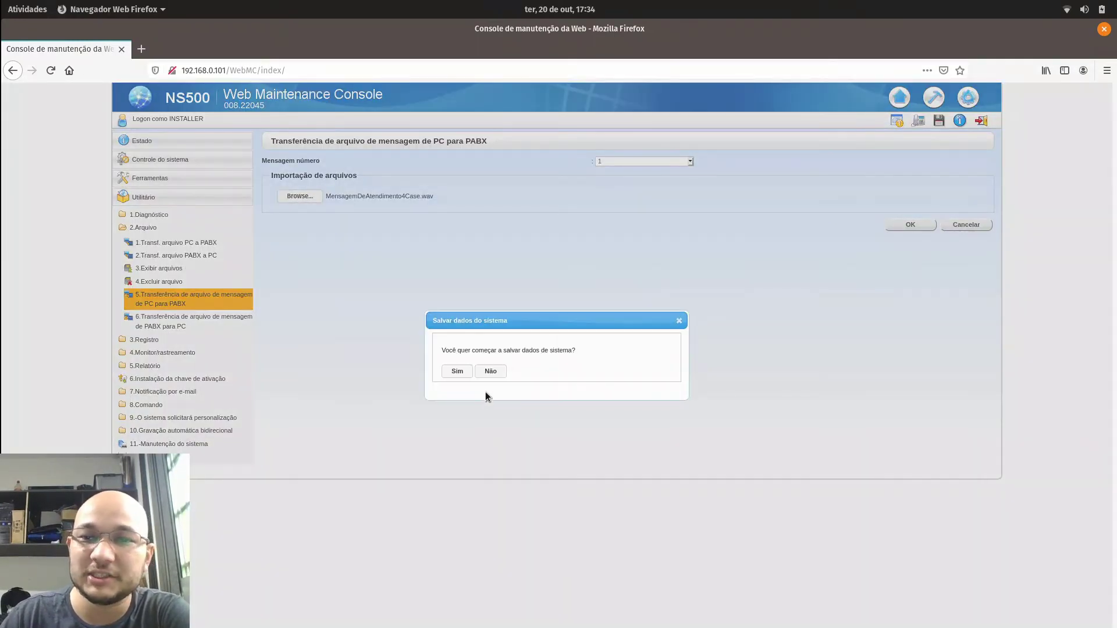
pyautogui.click(457, 371)
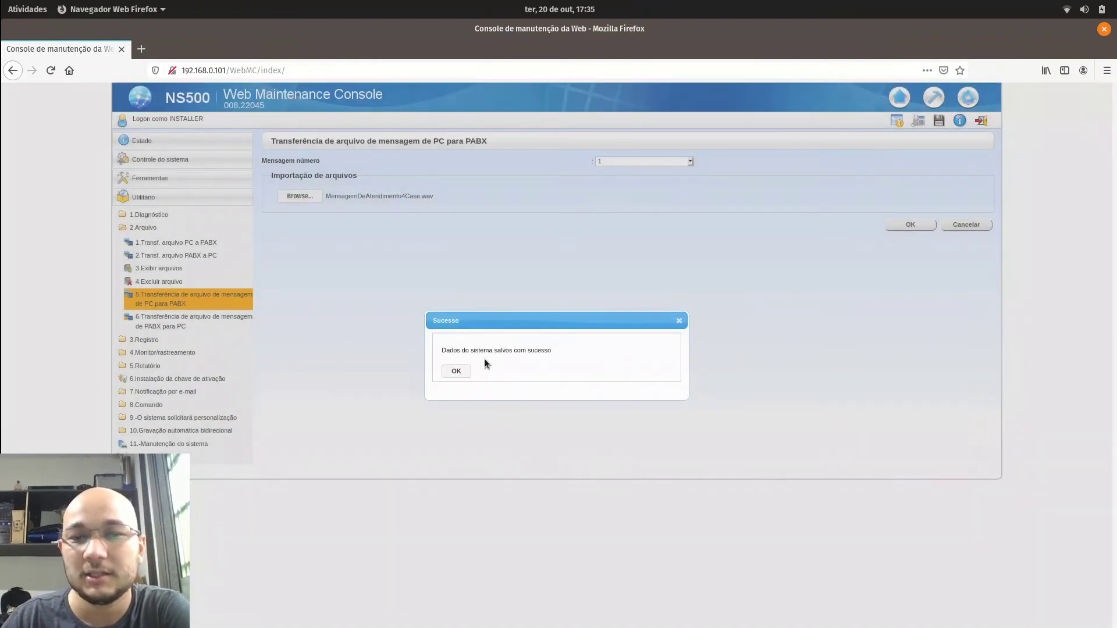
pyautogui.click(458, 370)
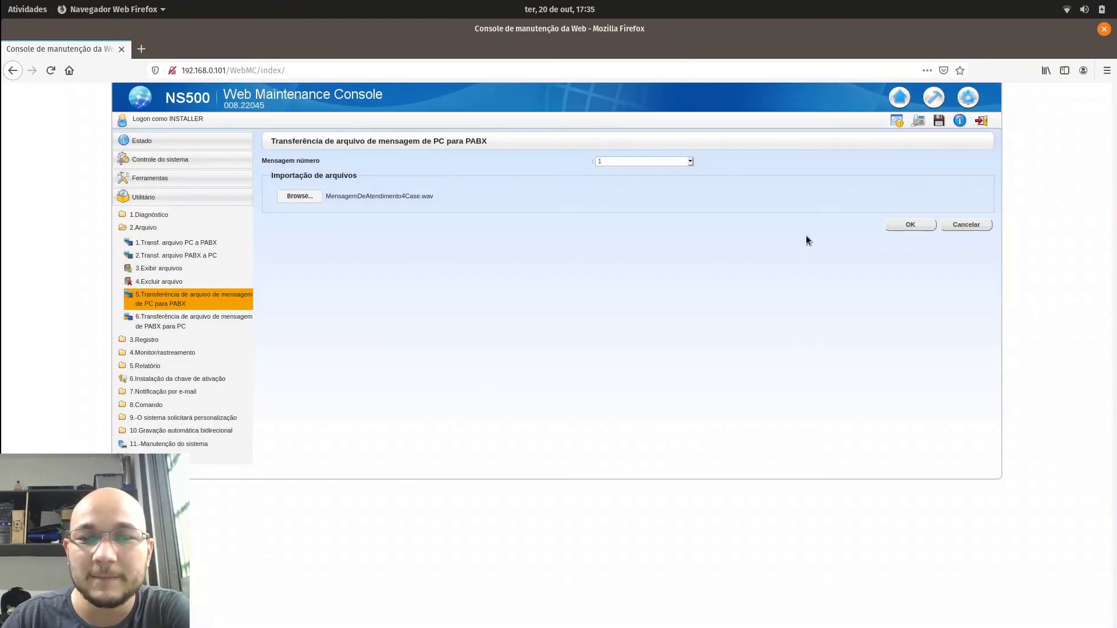
# - Open the DISA message table among the voice message settings for optional devices in the PABX configuration
pyautogui.click(899, 100)
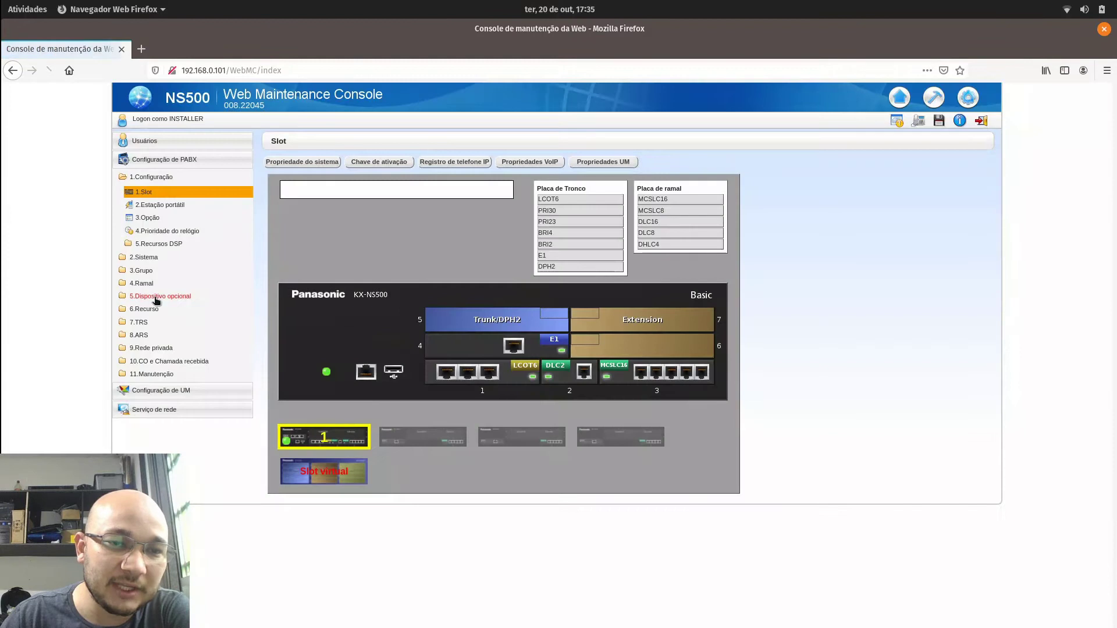
pyautogui.click(156, 297)
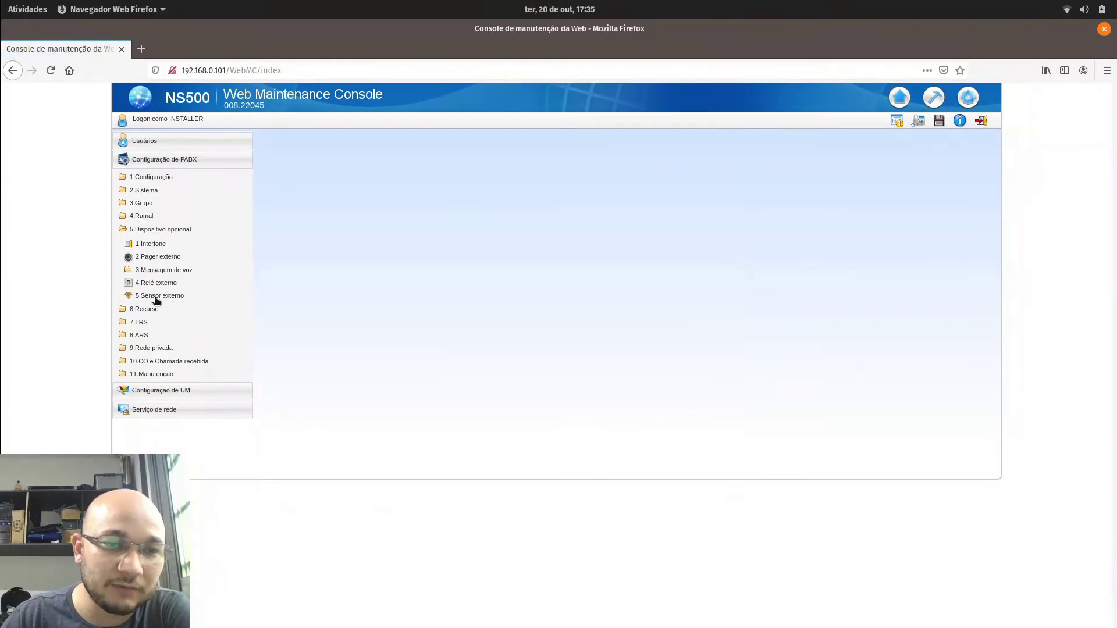
pyautogui.click(169, 270)
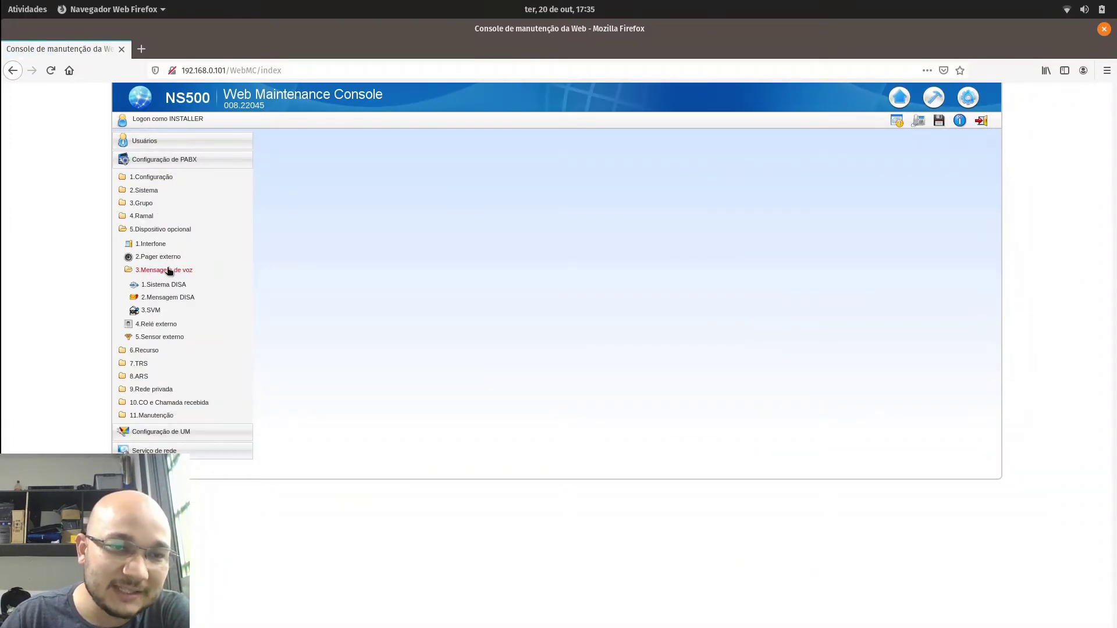
pyautogui.click(169, 300)
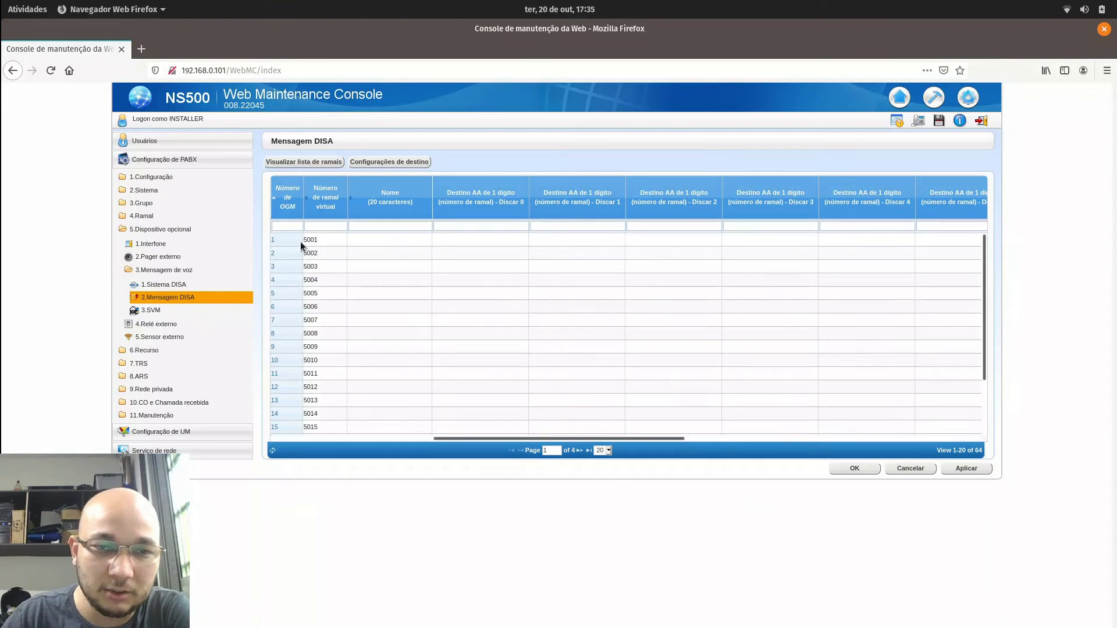
# - Name the DISA message of OGM number 1 AtedimentoInicial4C
pyautogui.click(277, 241)
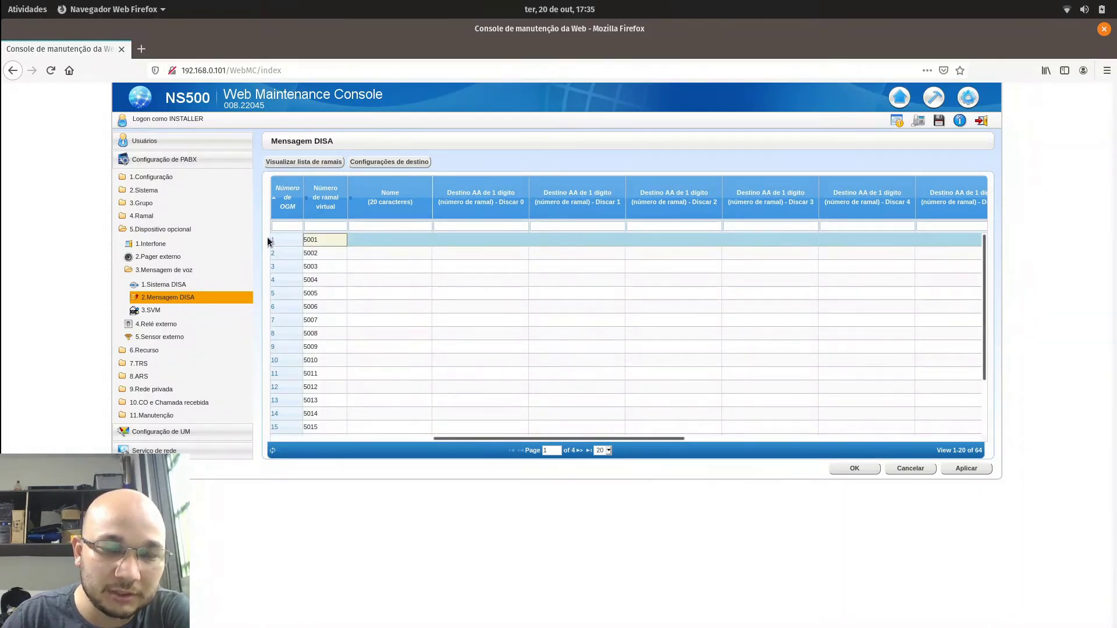
pyautogui.click(374, 239)
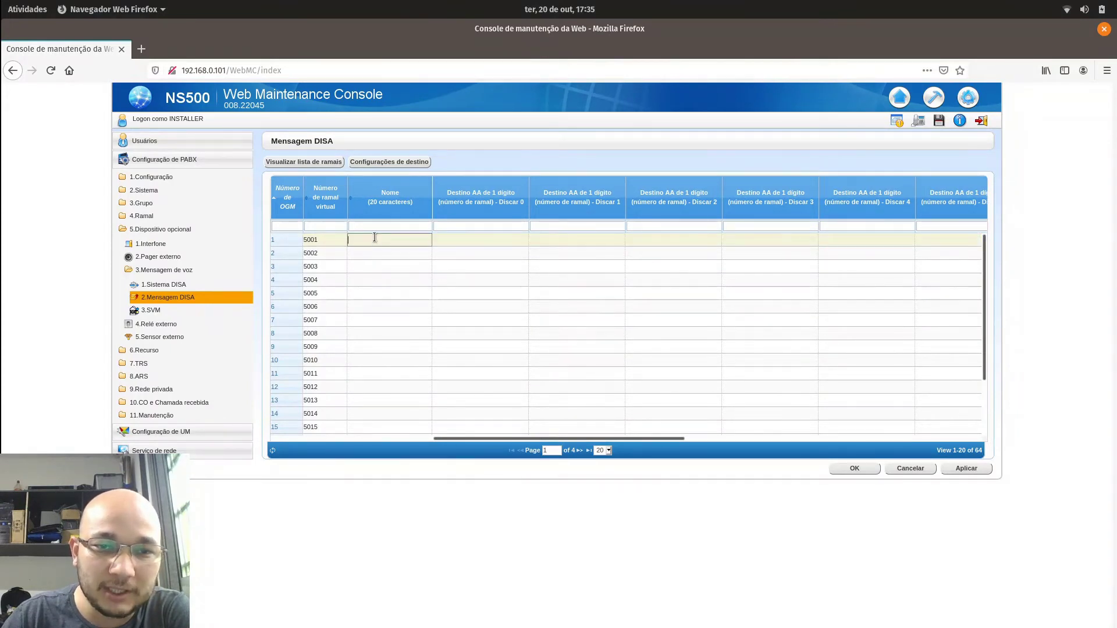
pyautogui.write('Atedi')
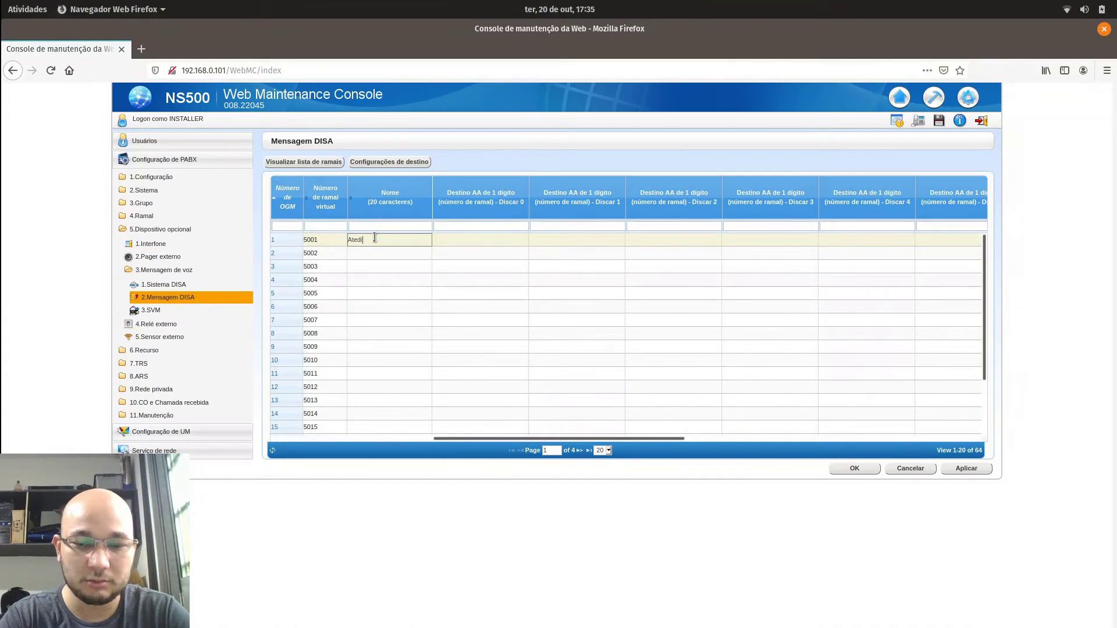
pyautogui.write('mentoIni')
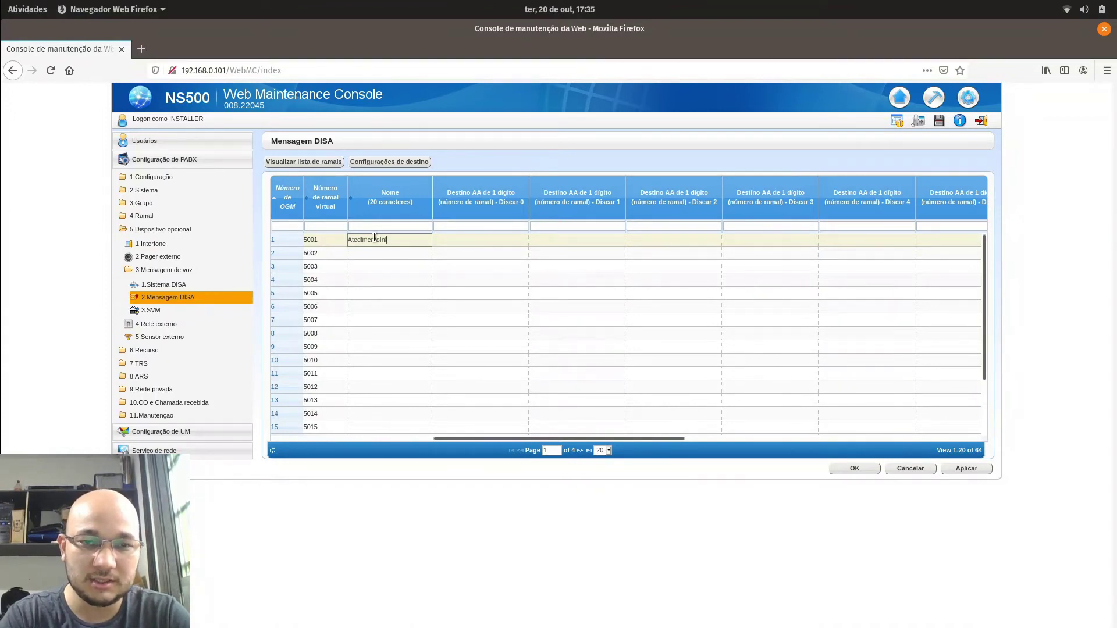
pyautogui.write('cial')
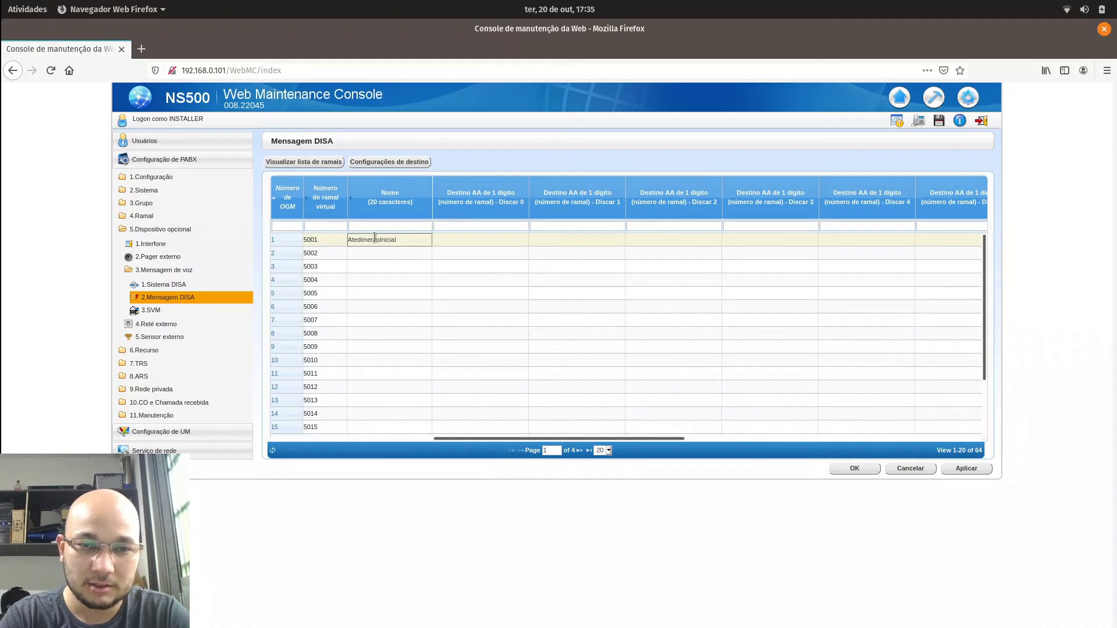
pyautogui.write('4CaC')
pyautogui.press('Tab')
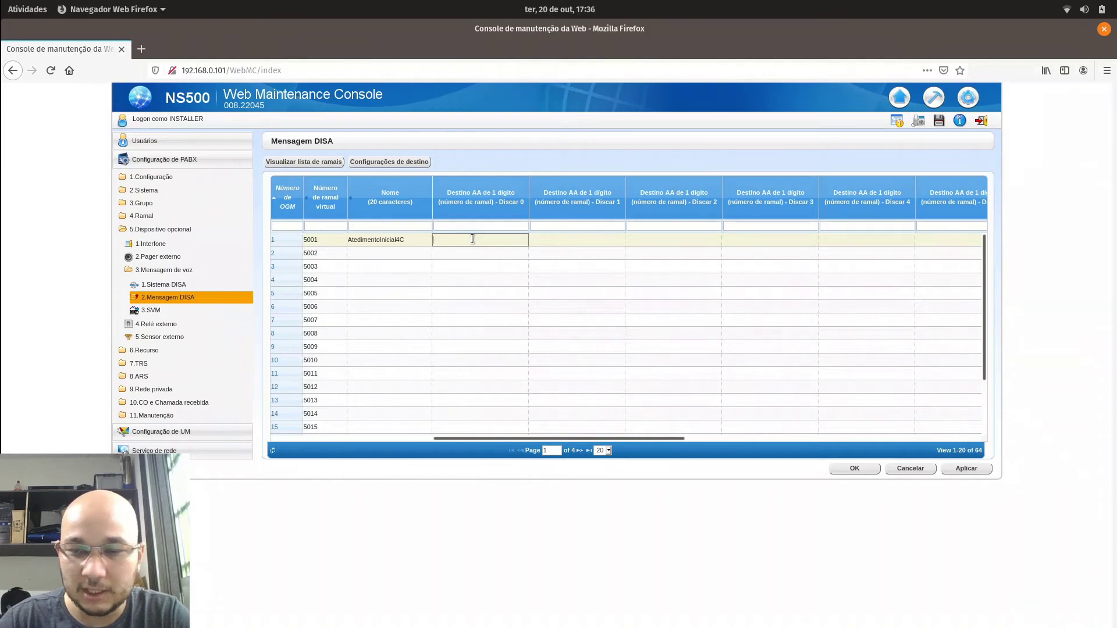
# - Set extension 1001 as the one-digit AA destination for dialling 0 on OGM 1 and apply the change
pyautogui.click(577, 239)
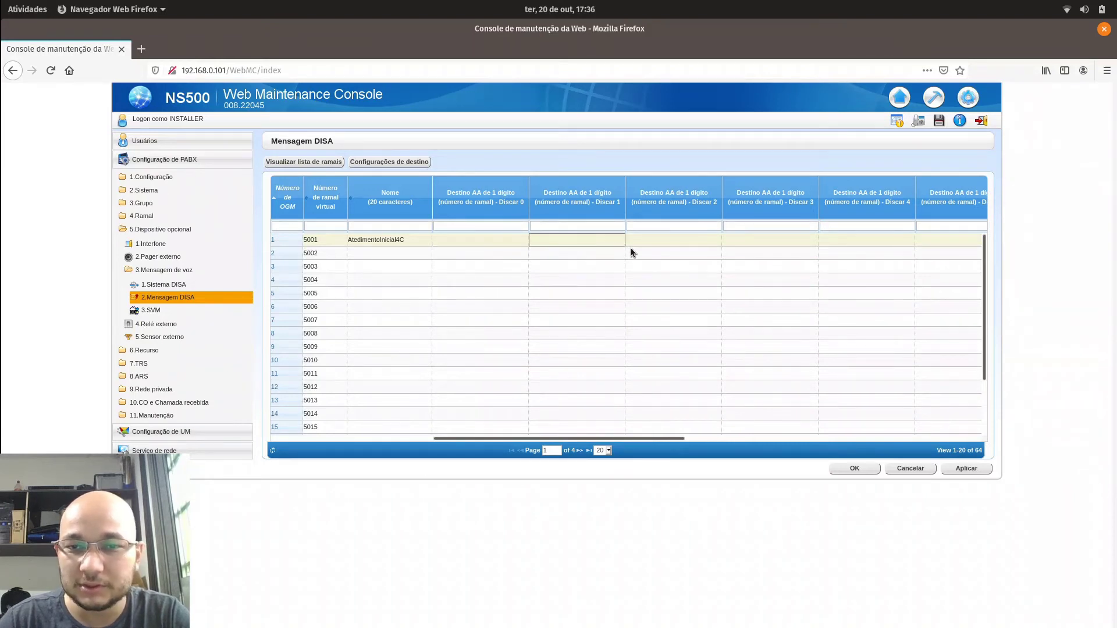
pyautogui.click(696, 242)
pyautogui.click(763, 239)
pyautogui.click(882, 239)
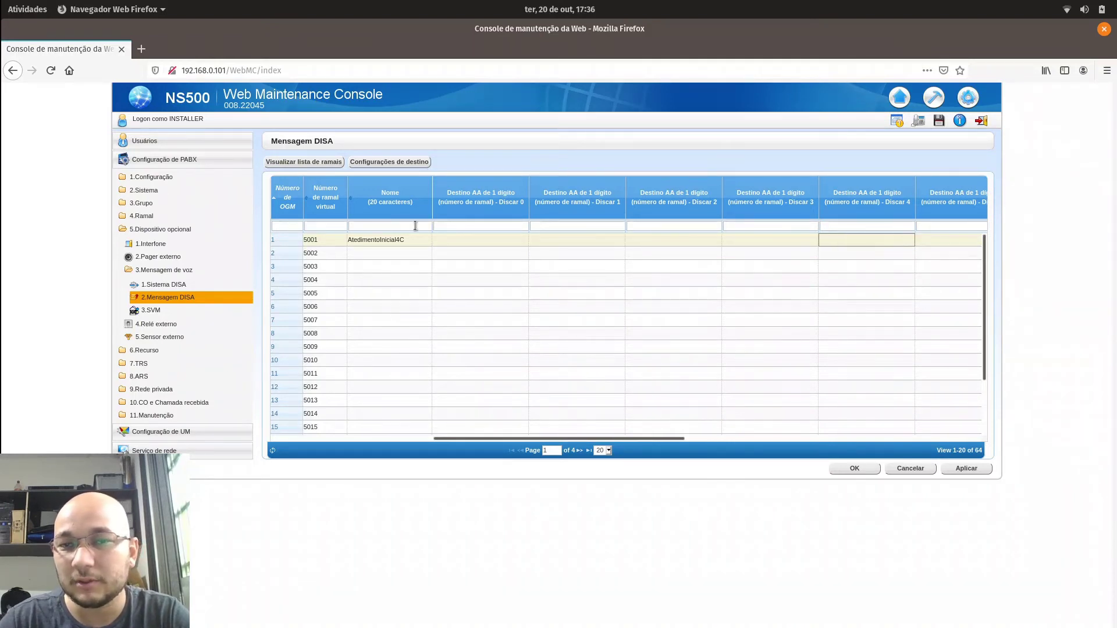
pyautogui.click(481, 241)
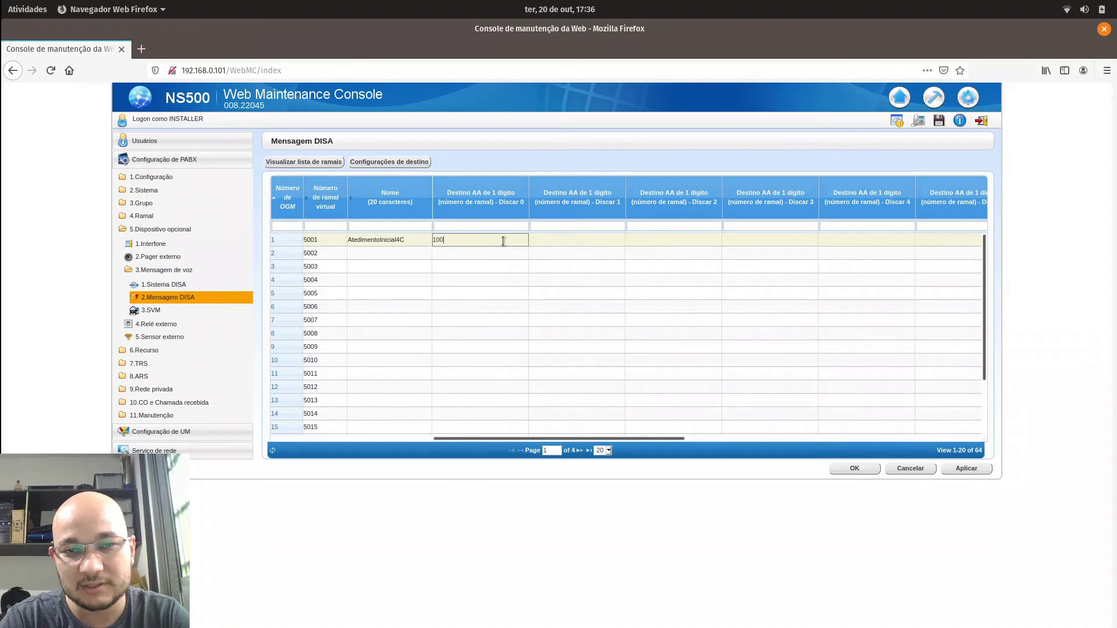
pyautogui.write('1')
pyautogui.click(490, 252)
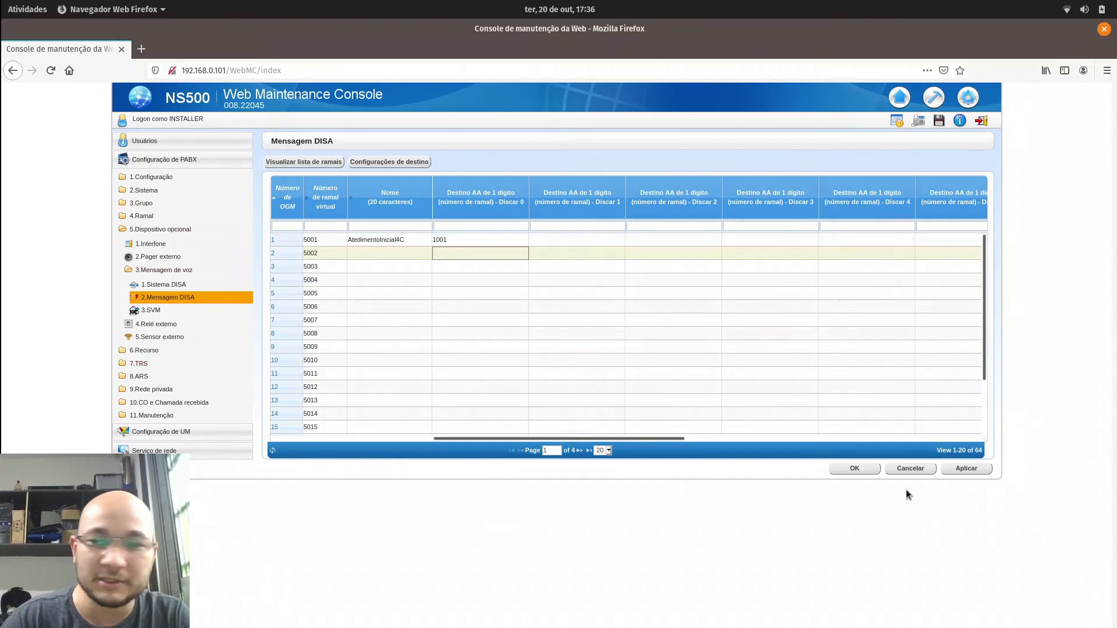
pyautogui.click(960, 472)
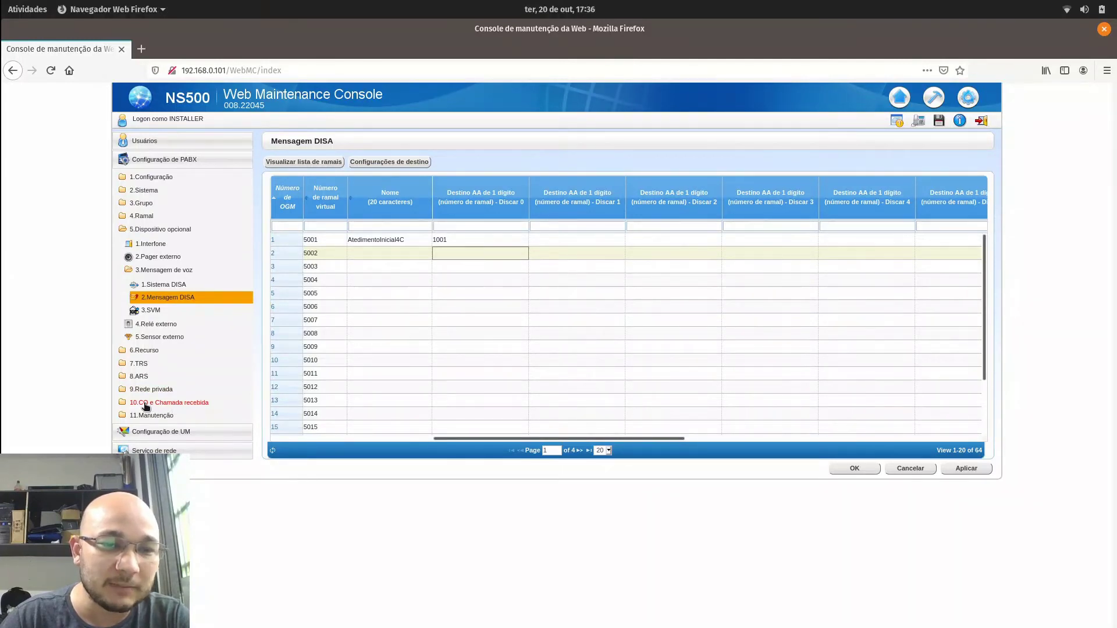
# - Open the DIL table and port settings for incoming calls, show 100 rows per page and review the ports' distribution methods
pyautogui.click(146, 406)
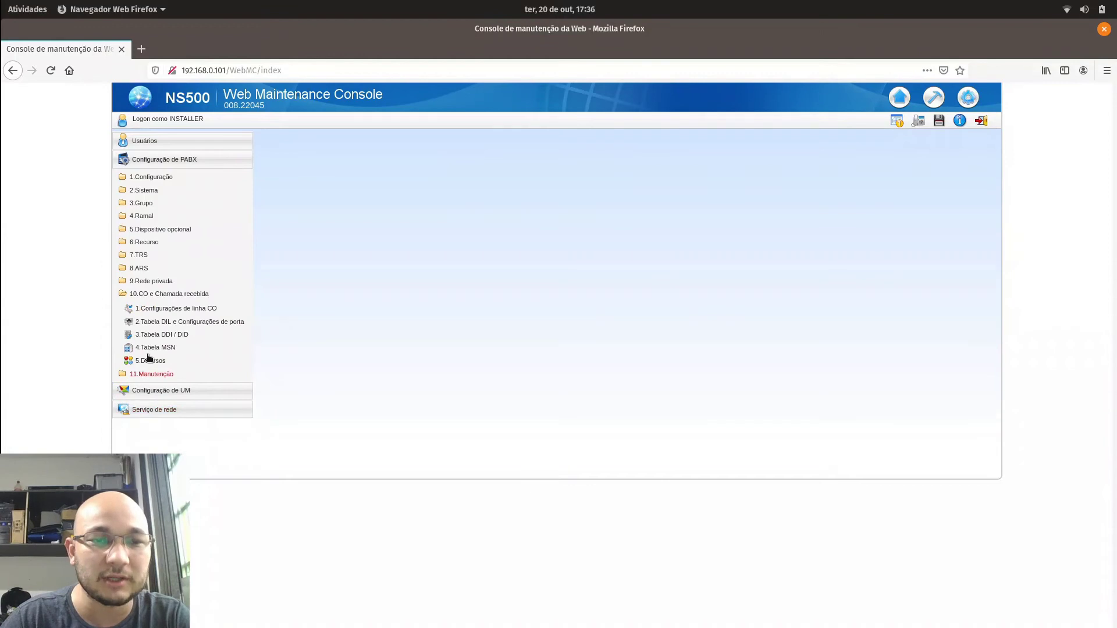
pyautogui.click(188, 323)
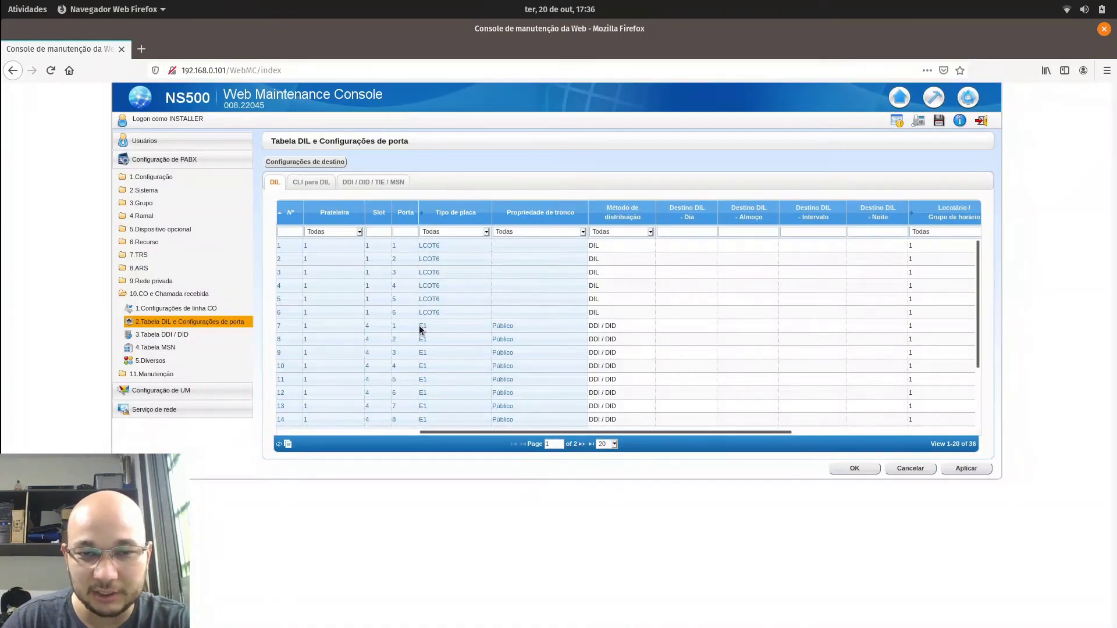
pyautogui.scroll(-3, 482, 392)
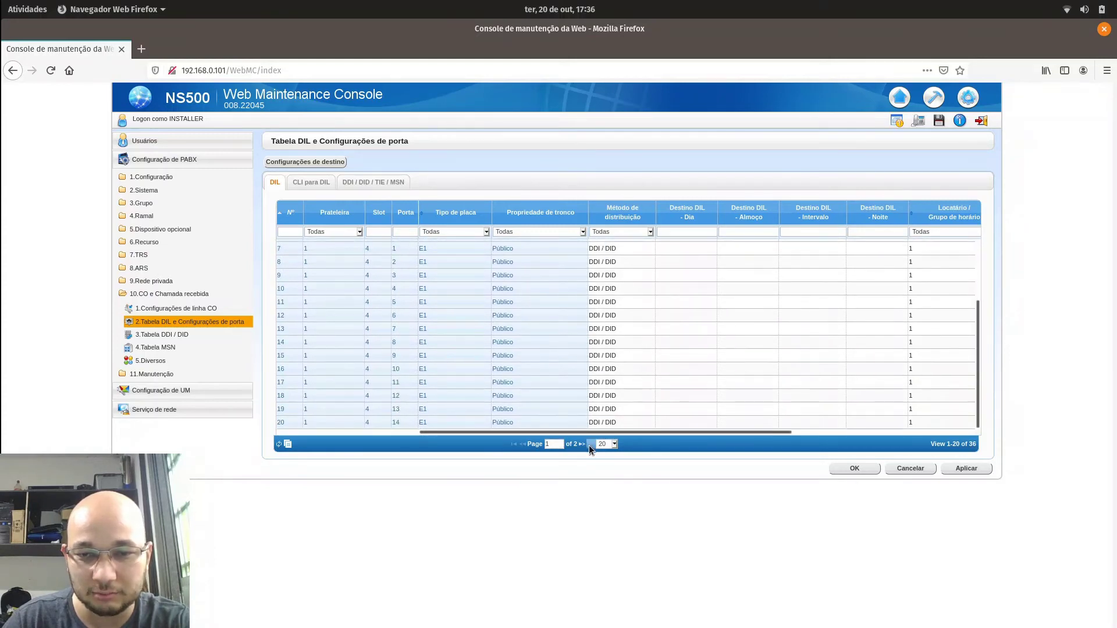
pyautogui.click(614, 445)
pyautogui.click(606, 494)
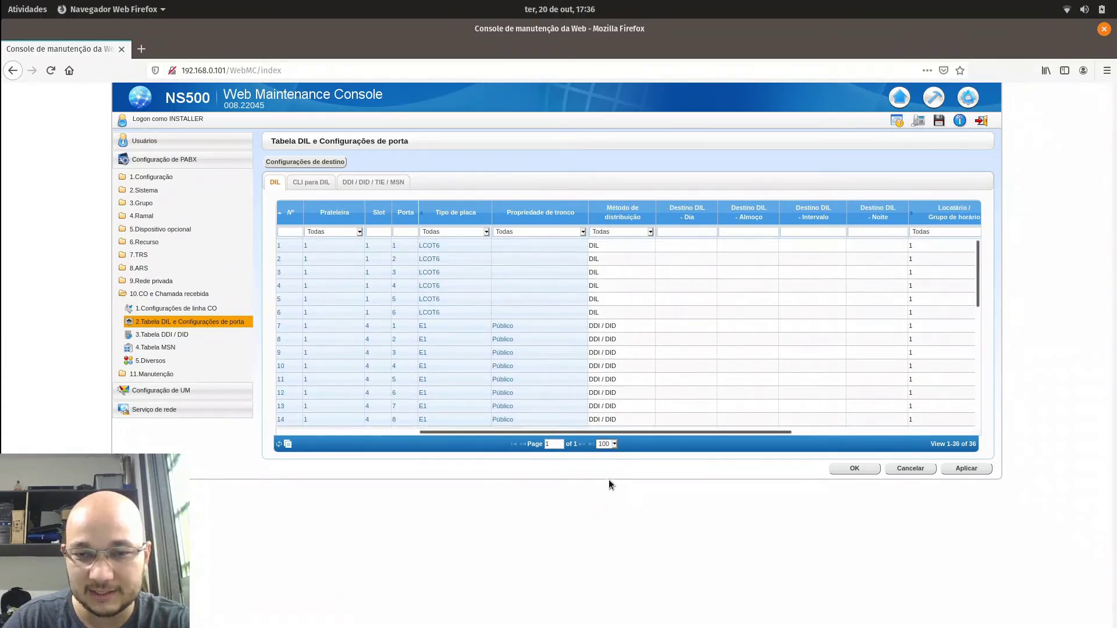
pyautogui.scroll(-2, 474, 329)
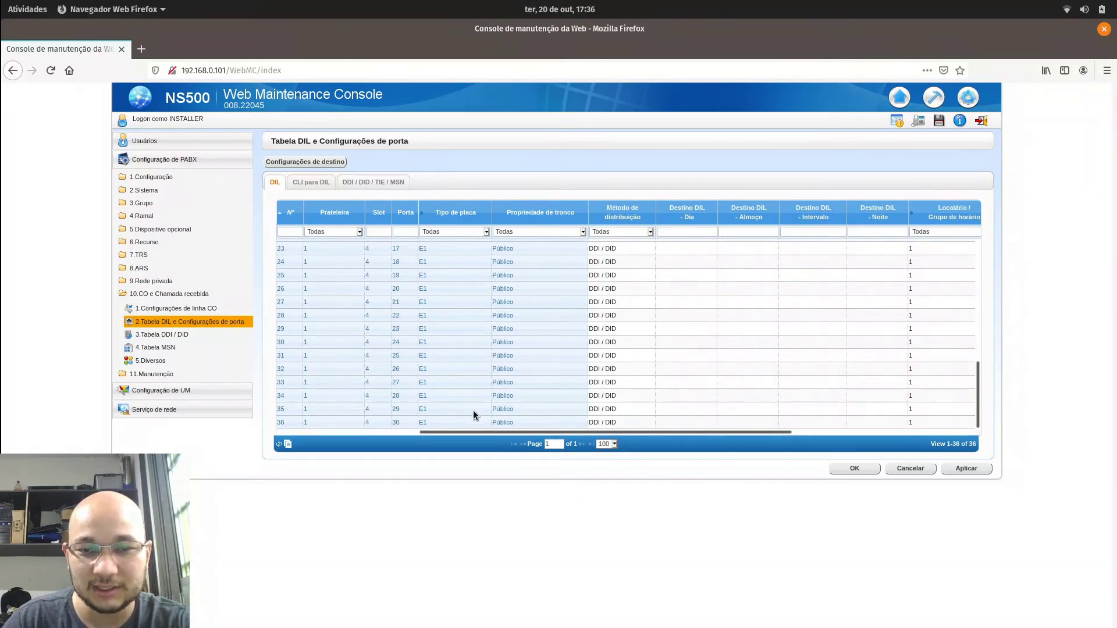
pyautogui.scroll(-1, 471, 401)
pyautogui.scroll(3, 468, 395)
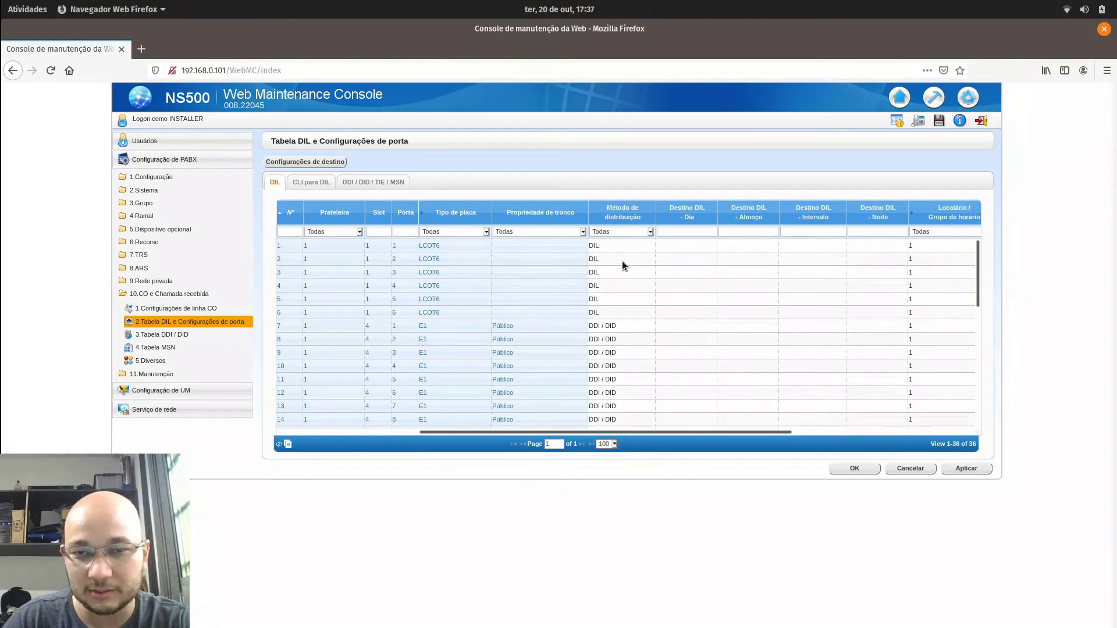
pyautogui.click(609, 271)
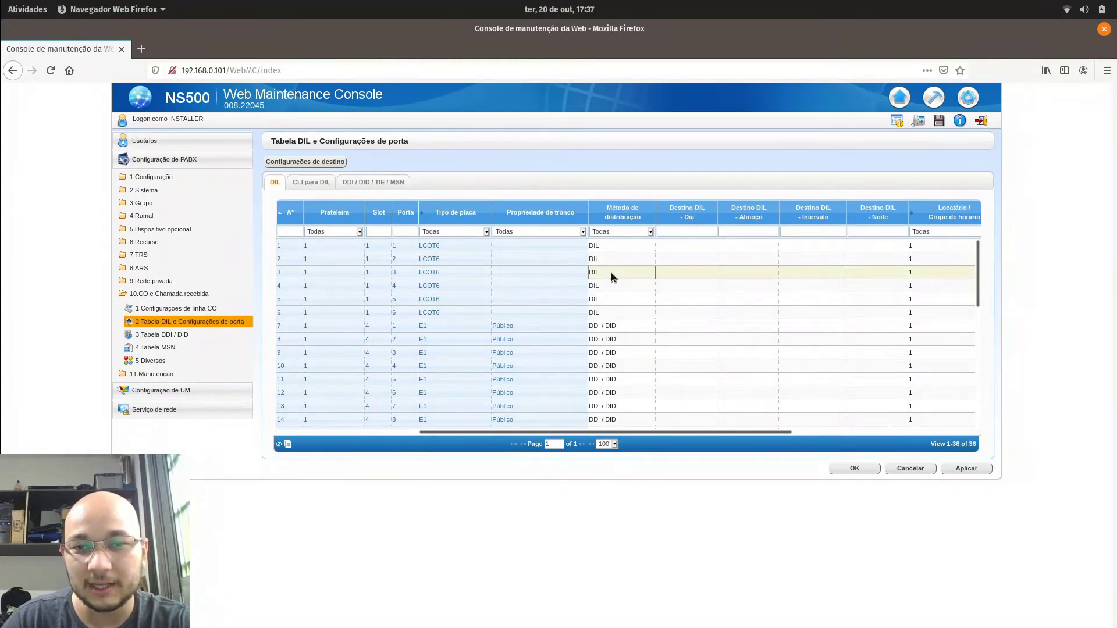
pyautogui.click(610, 272)
pyautogui.click(612, 283)
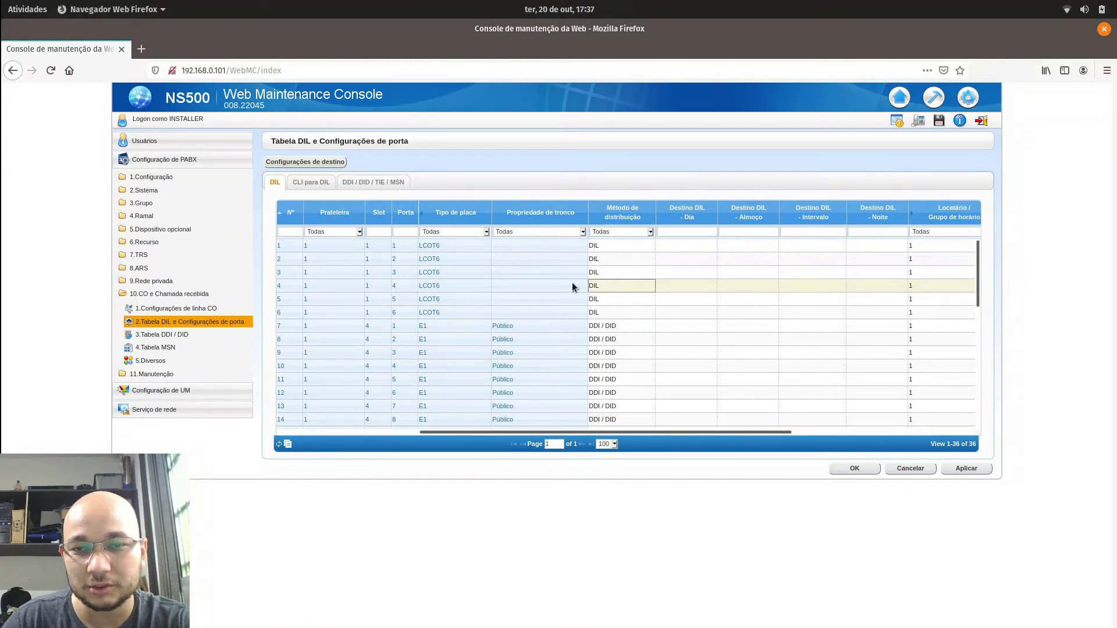
# - Set the day DIL destination of LCOT6 ports 1, 2 and 3 to 5001
pyautogui.click(690, 247)
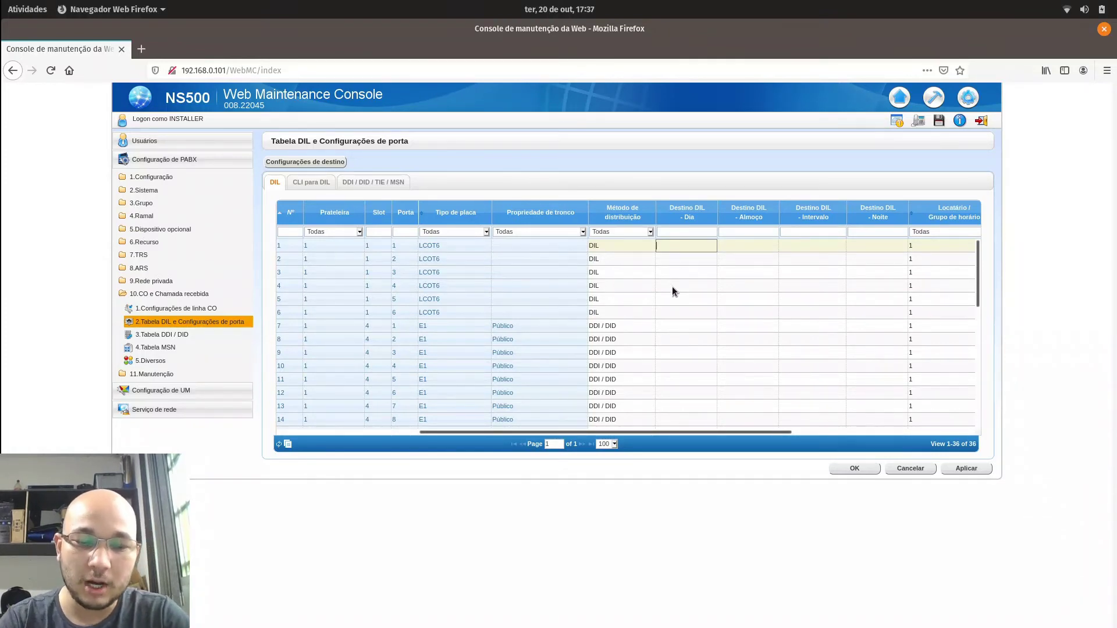
pyautogui.write('001')
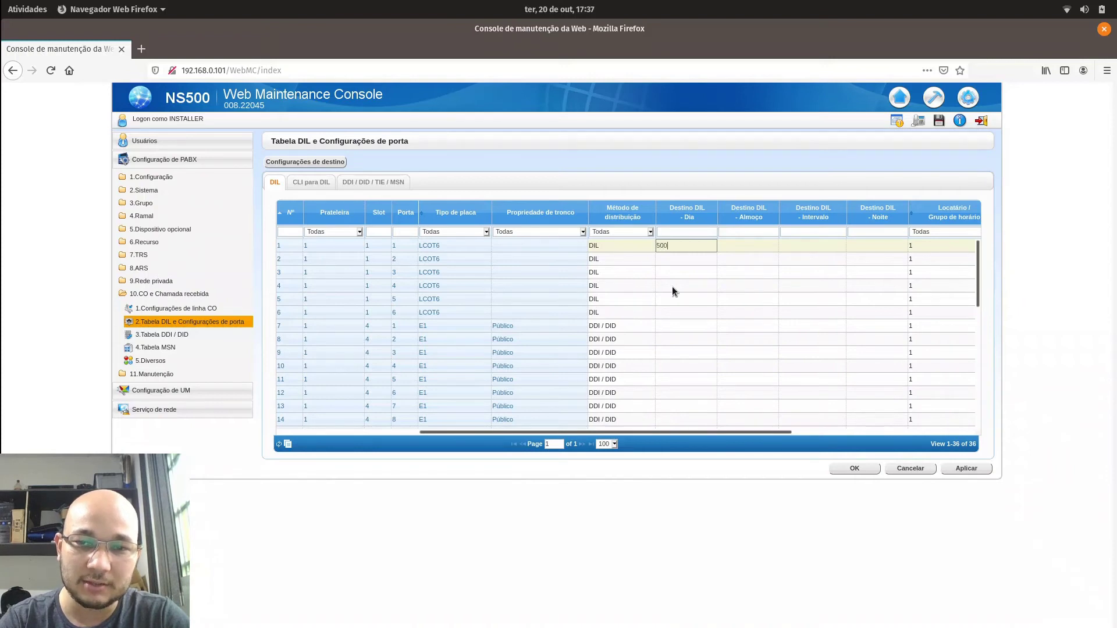
pyautogui.click(869, 246)
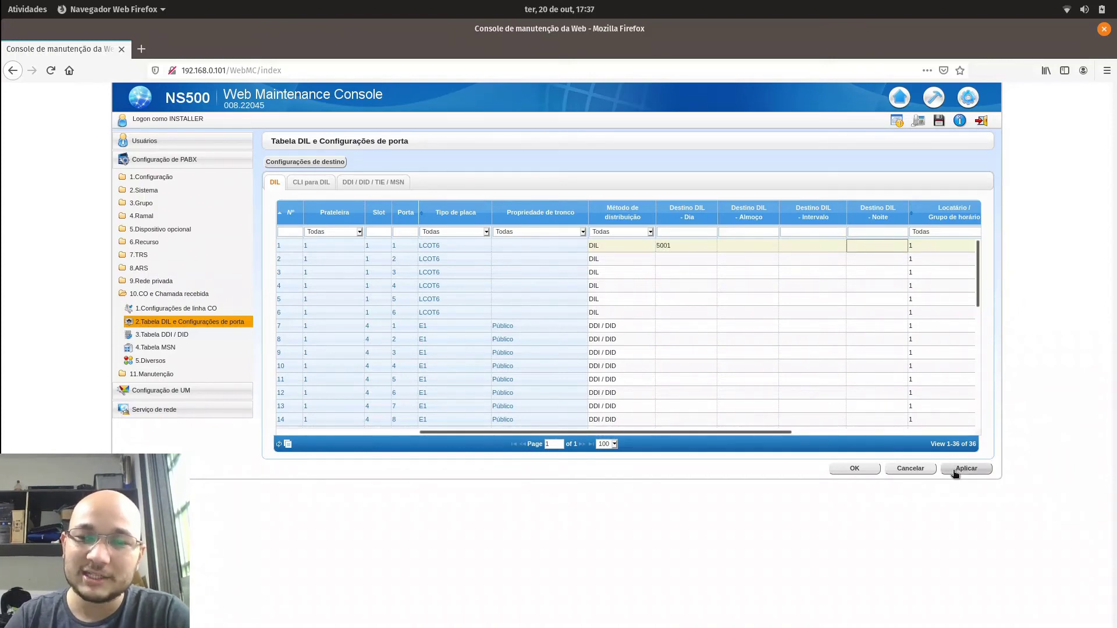
pyautogui.click(683, 247)
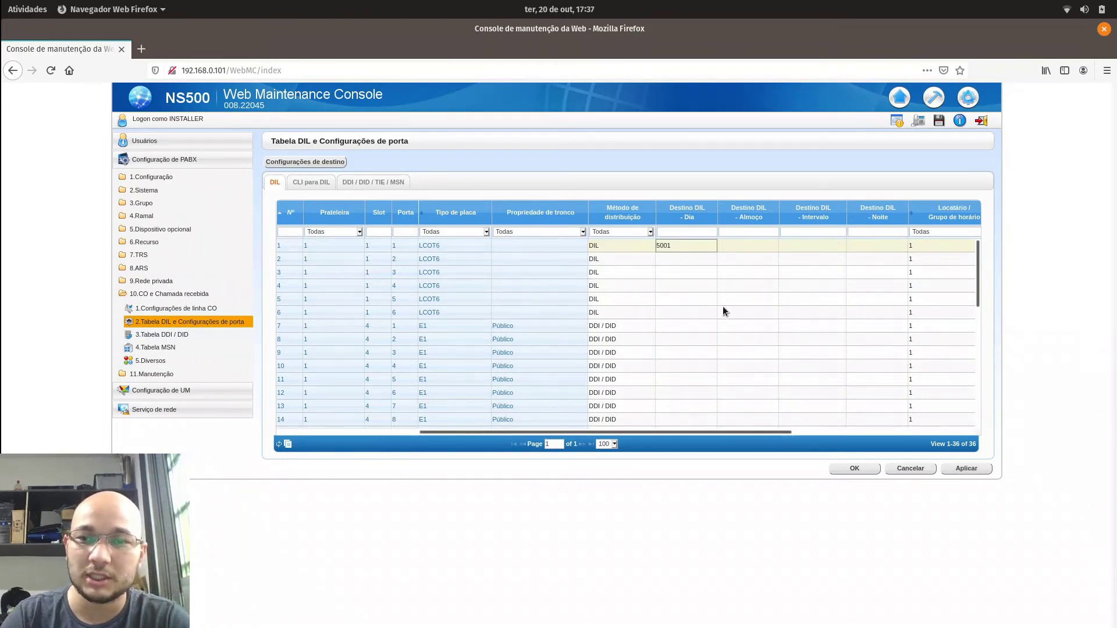
pyautogui.click(685, 257)
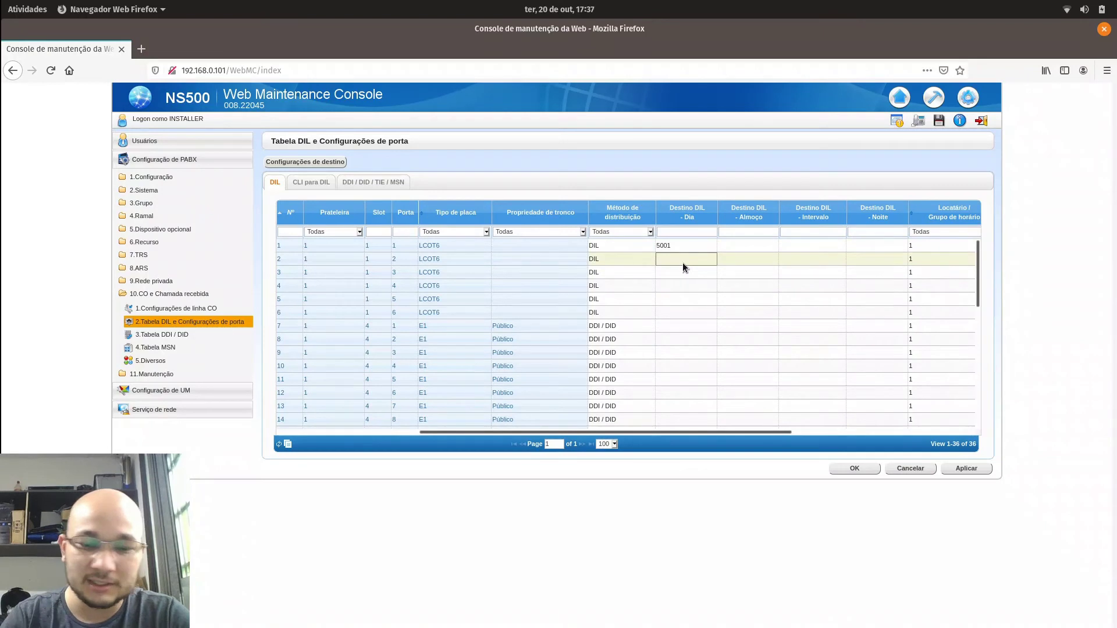
pyautogui.write('5001')
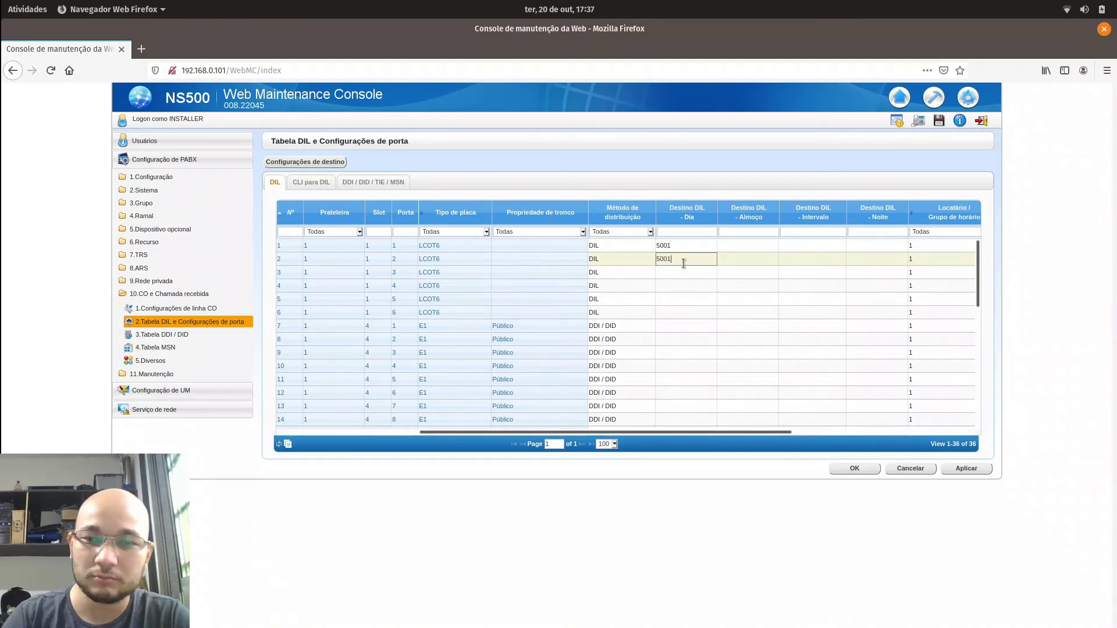
pyautogui.click(679, 275)
pyautogui.write('5')
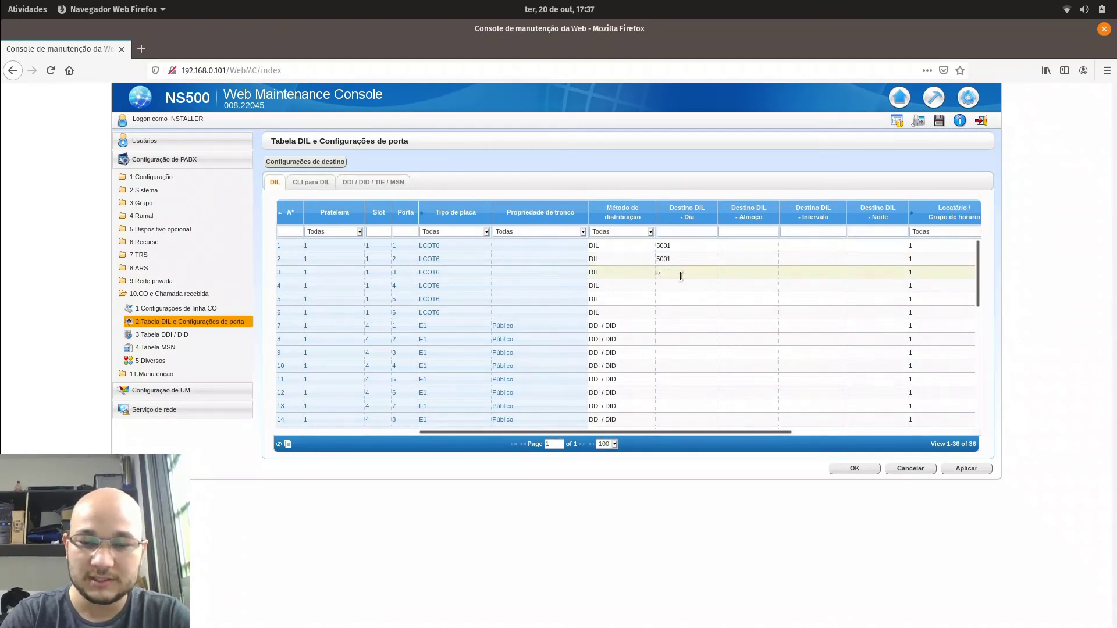
pyautogui.write('001')
pyautogui.click(671, 287)
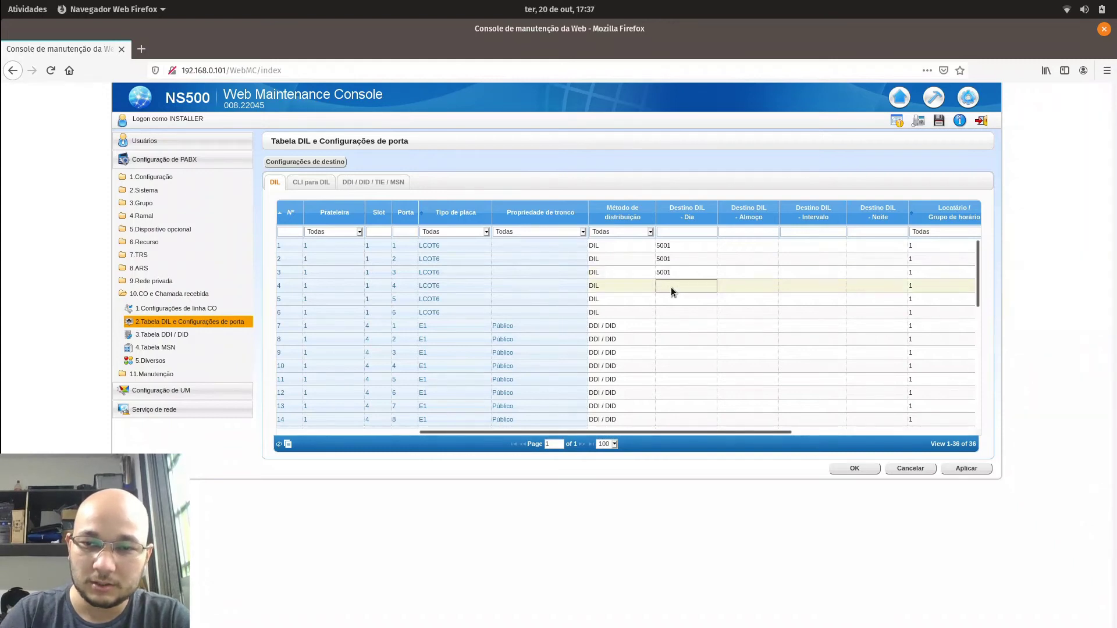
# - Copy the day DIL destination 5001 from port 3 to LCOT6 ports 4 to 6, apply the changes and close the table
pyautogui.click(671, 271)
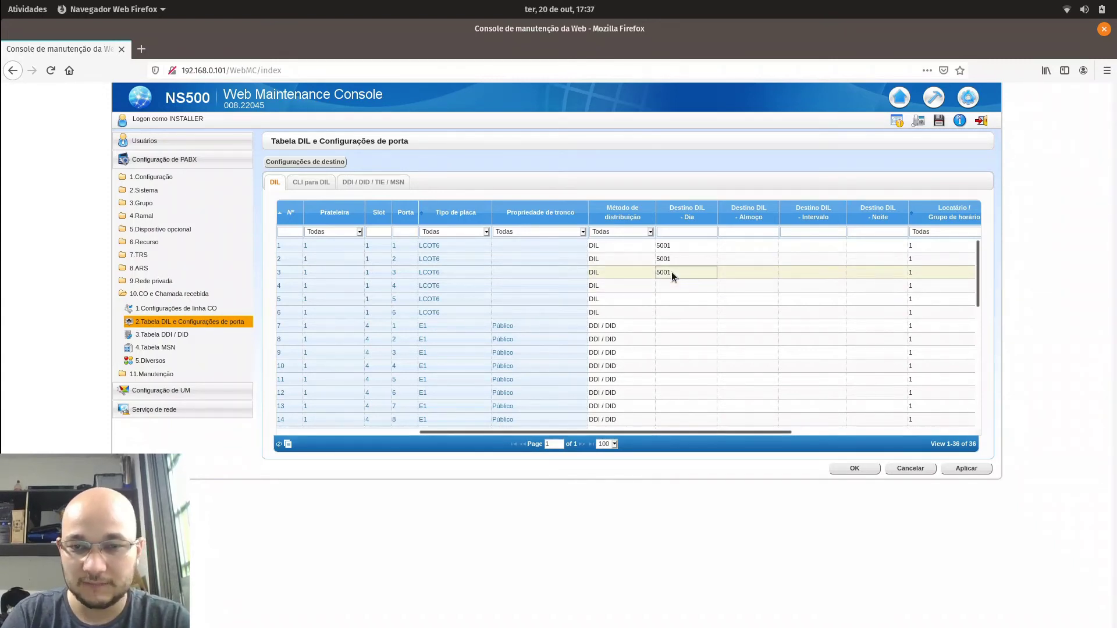
pyautogui.hotkey('shift', 'Down')
pyautogui.hotkey('shift', 'Down')
pyautogui.hotkey('shift', 'Down')
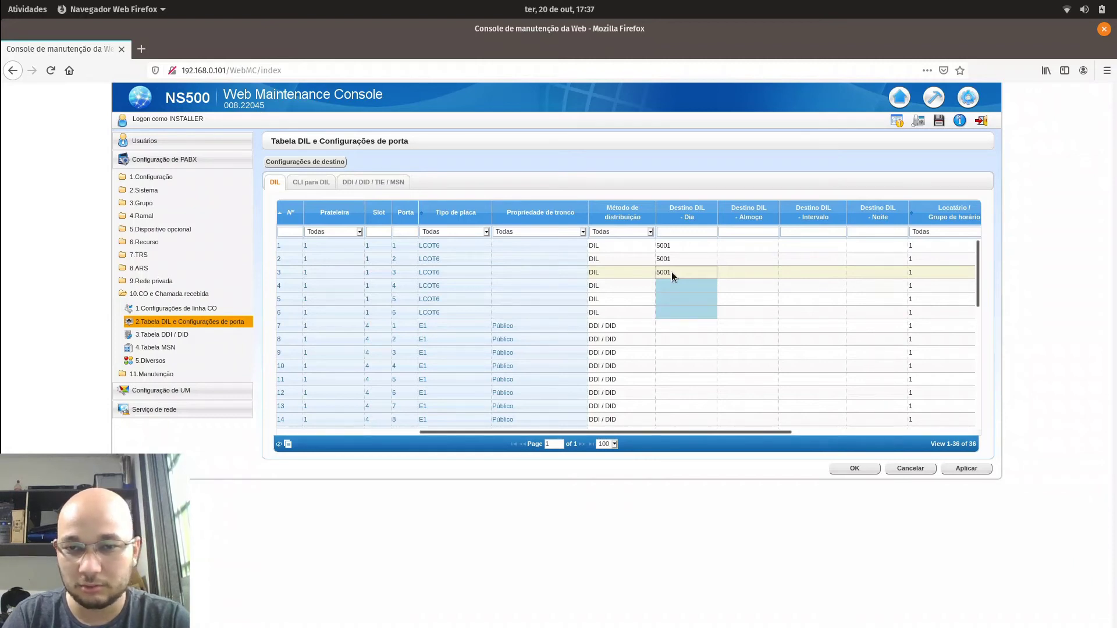
pyautogui.hotkey('ctrl', 'v')
pyautogui.click(770, 289)
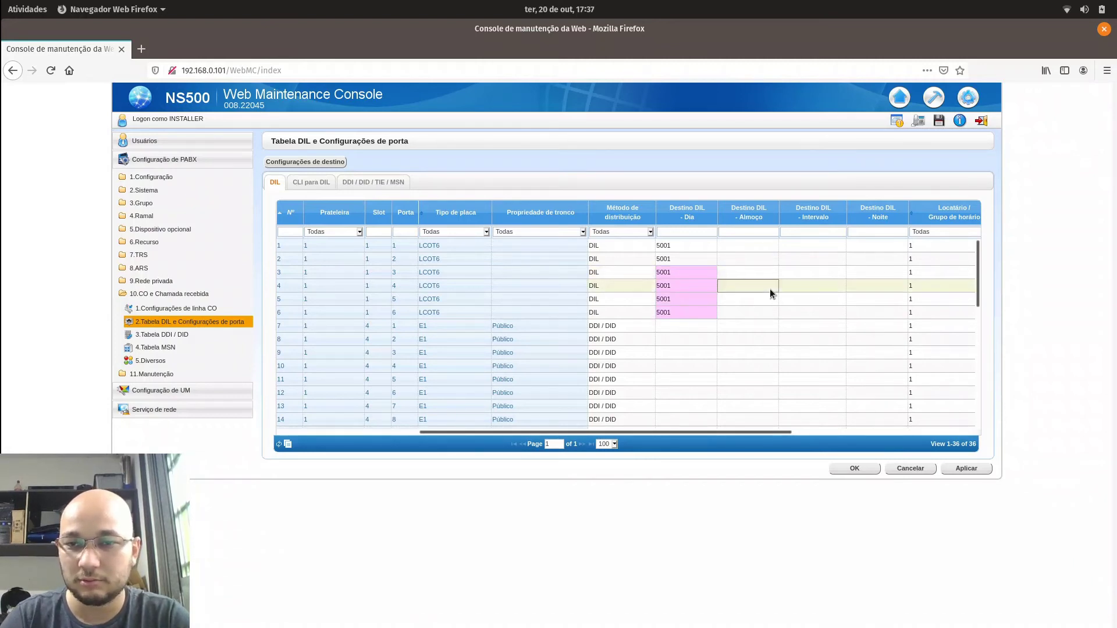
pyautogui.click(977, 471)
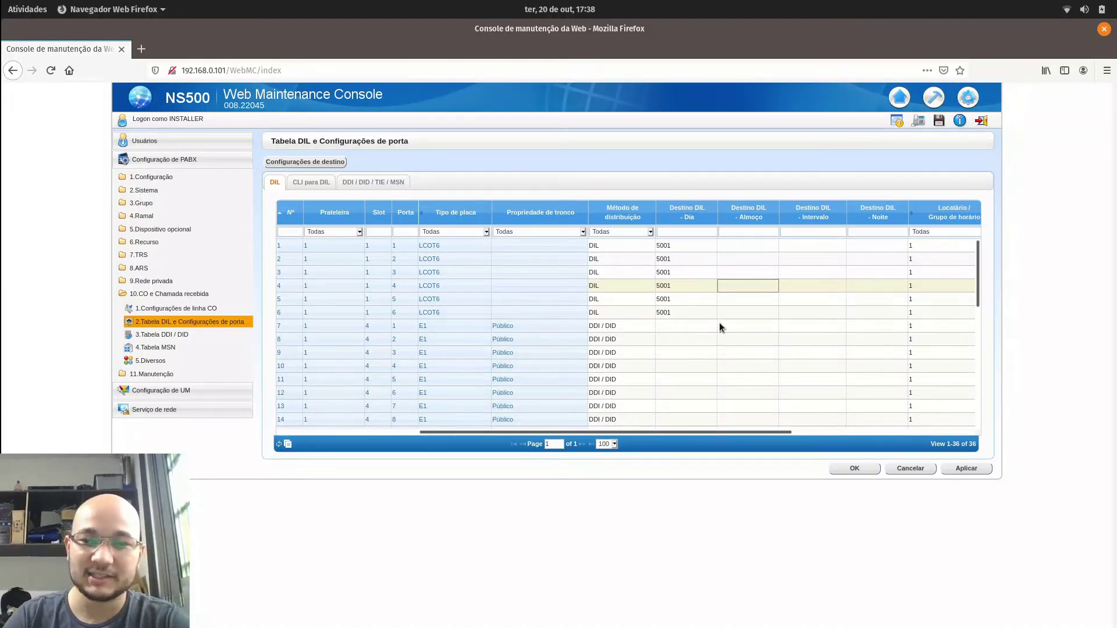
pyautogui.click(668, 245)
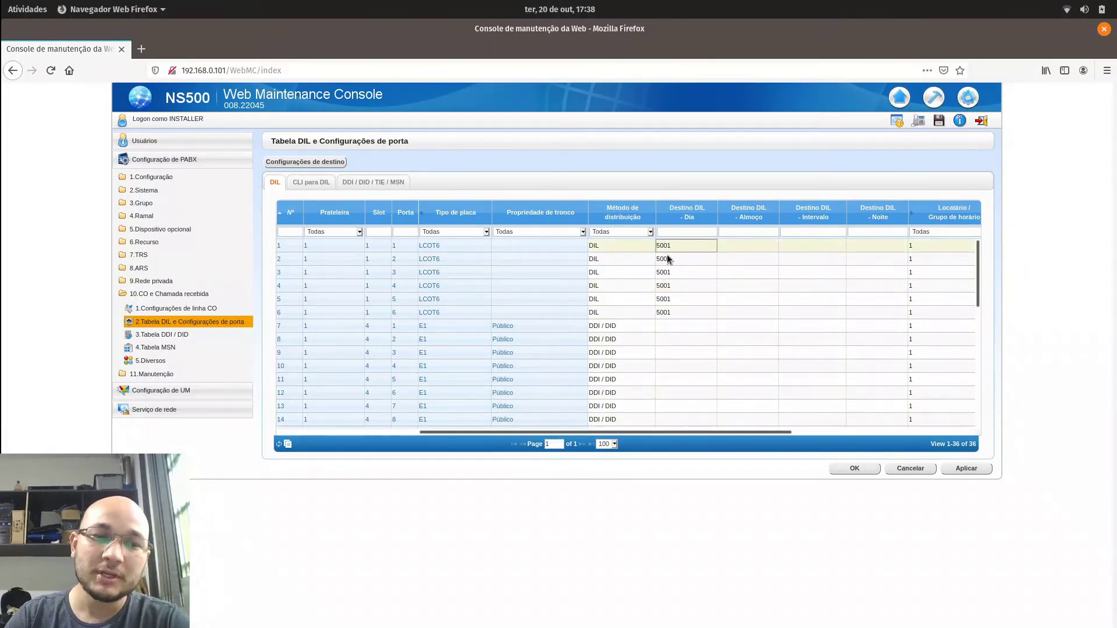
pyautogui.click(860, 469)
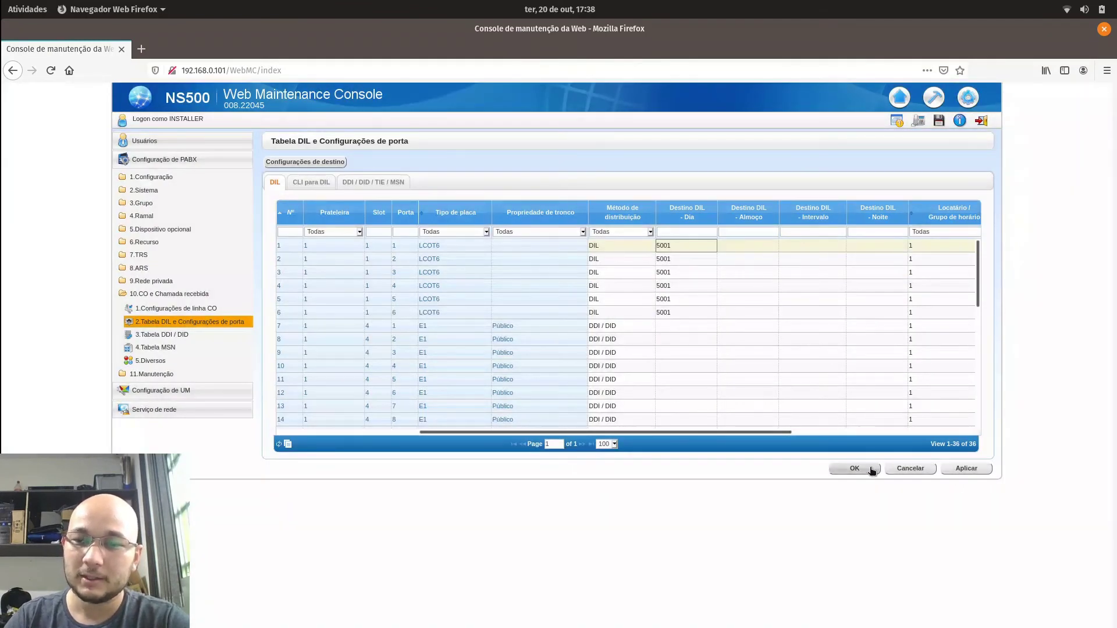
pyautogui.click(871, 470)
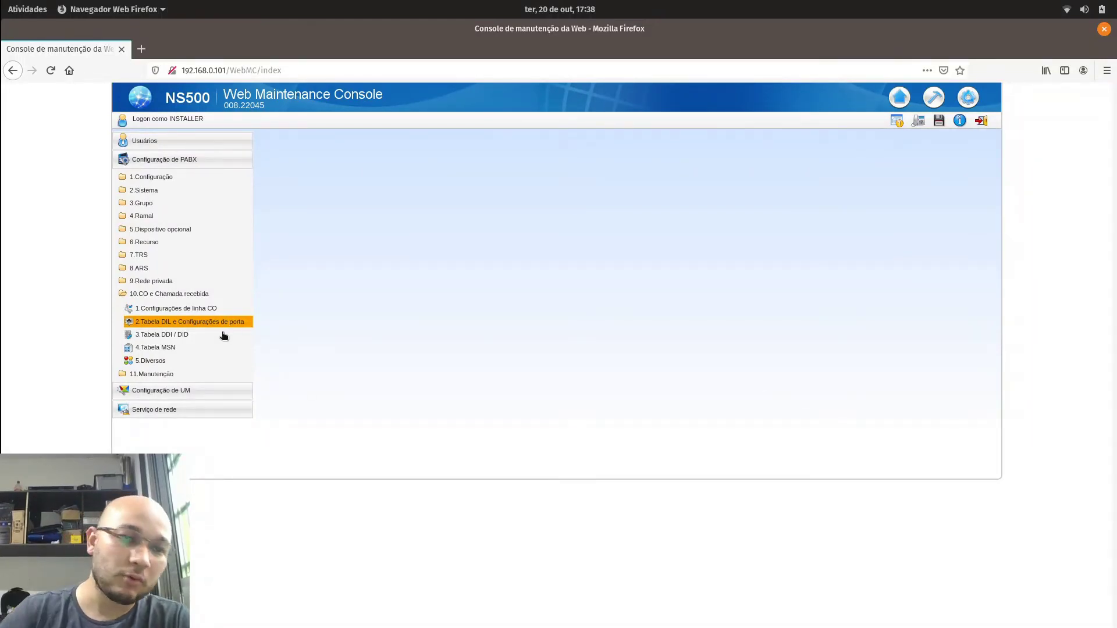
# - Recheck the day DIL destinations of the six LCOT6 ports and the dial-0 destination of OGM 1 in the DISA message table
pyautogui.click(182, 323)
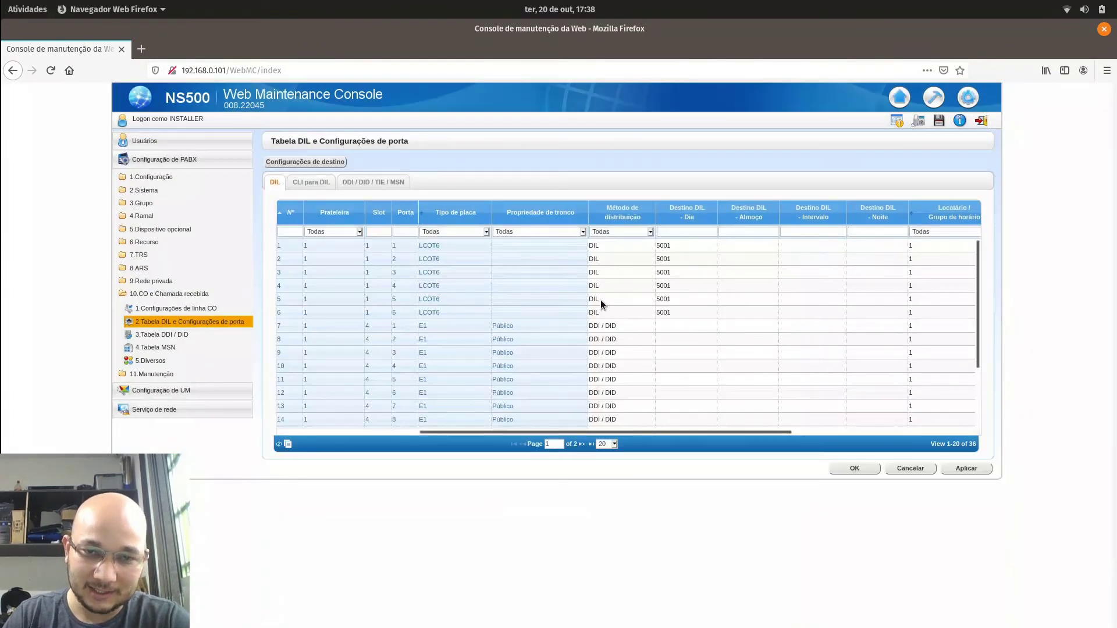
pyautogui.click(674, 245)
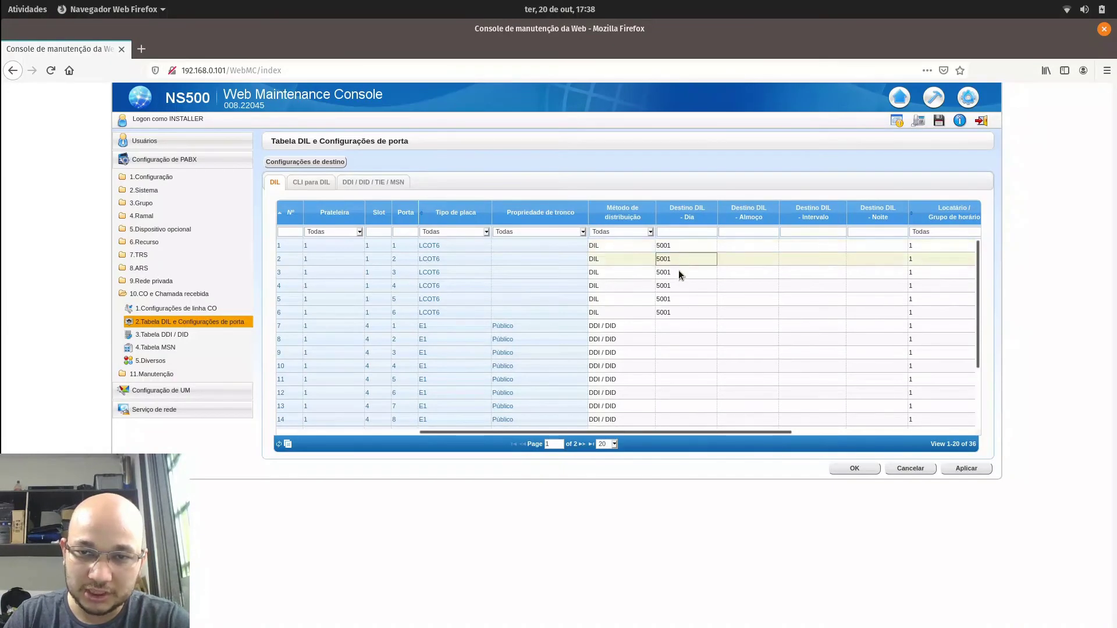
pyautogui.click(678, 307)
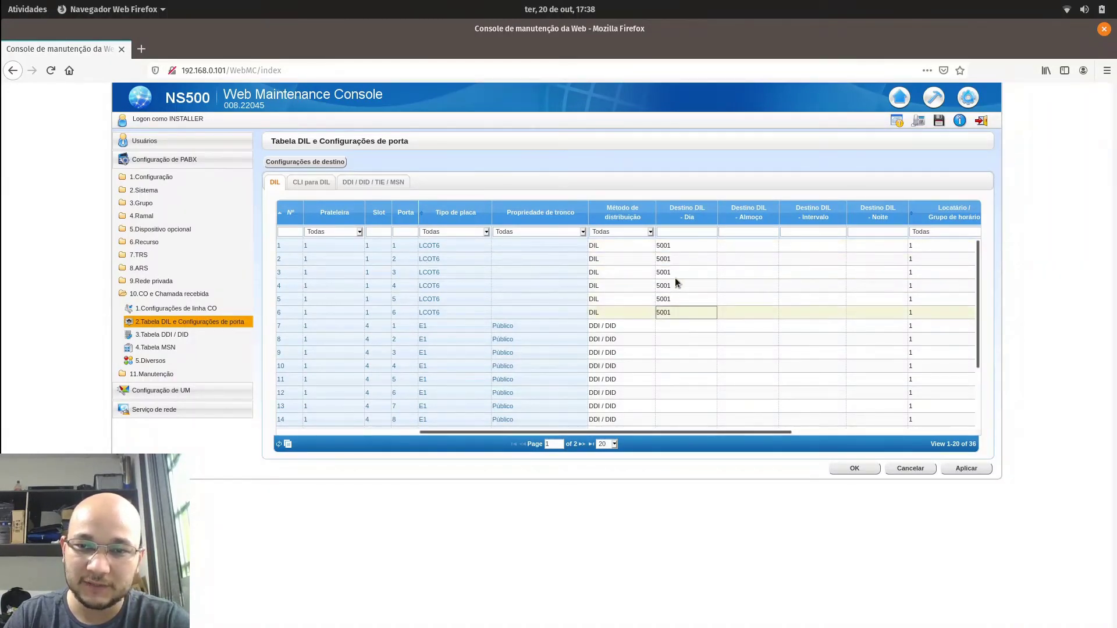
pyautogui.click(666, 246)
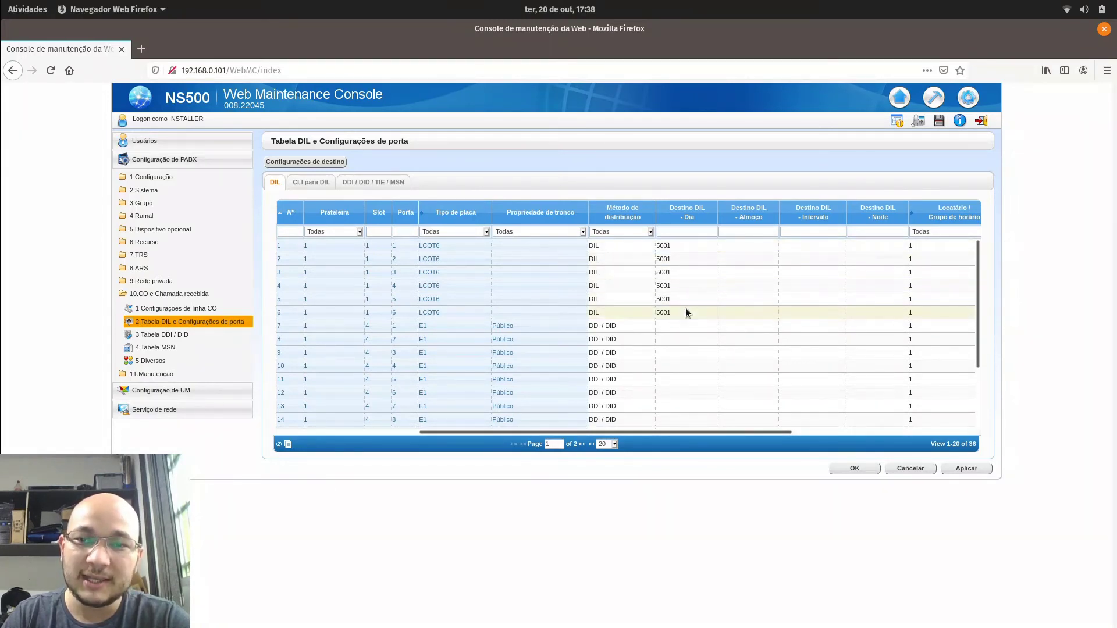
pyautogui.click(144, 229)
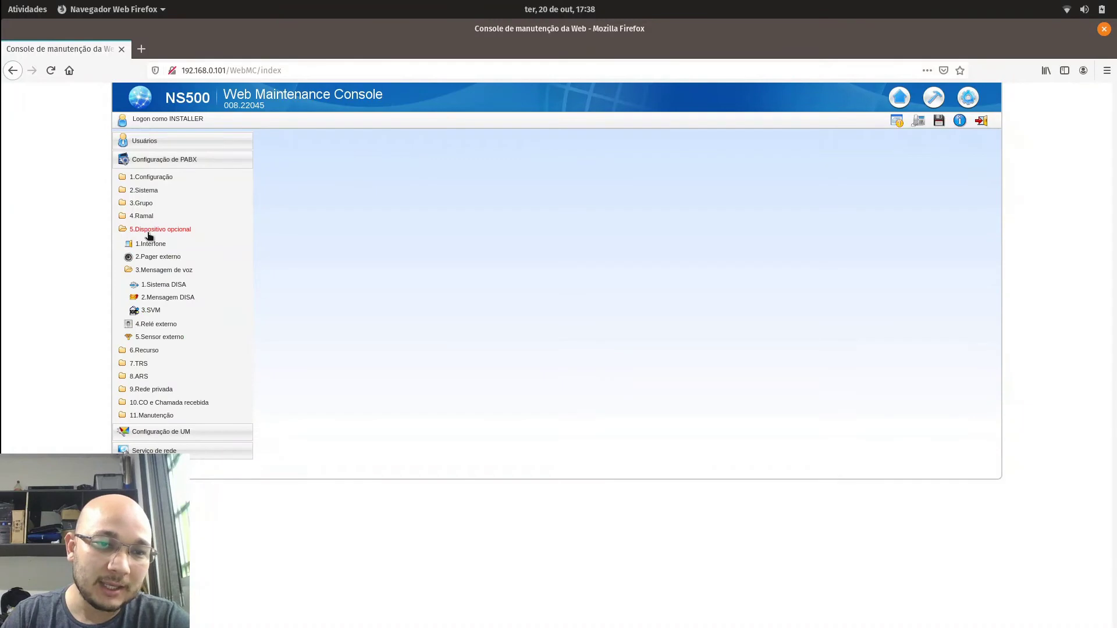
pyautogui.click(160, 298)
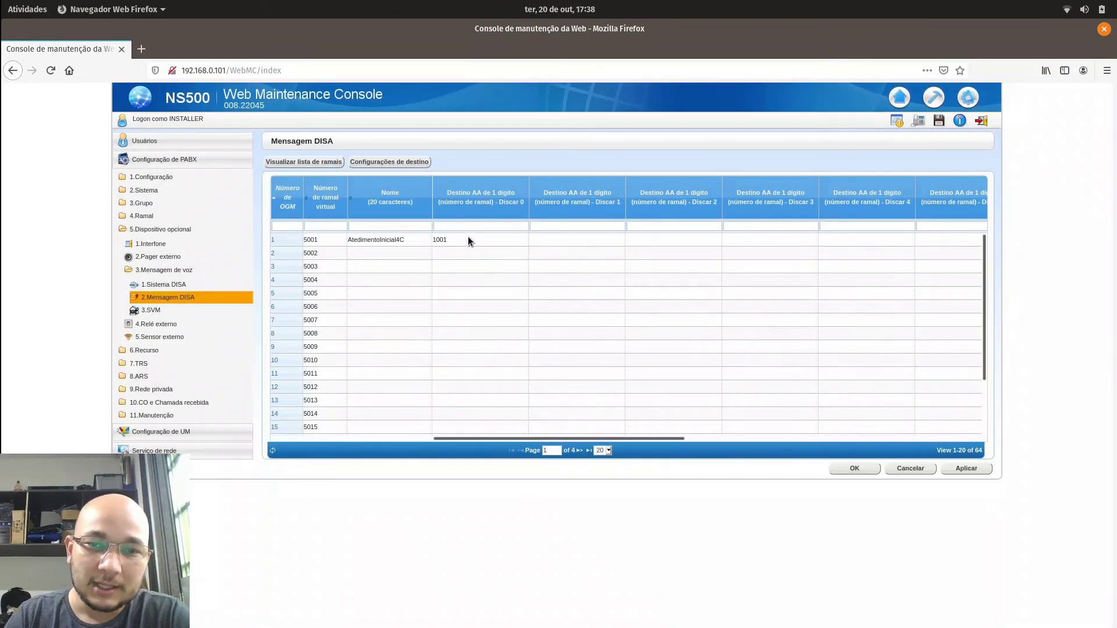
pyautogui.click(468, 238)
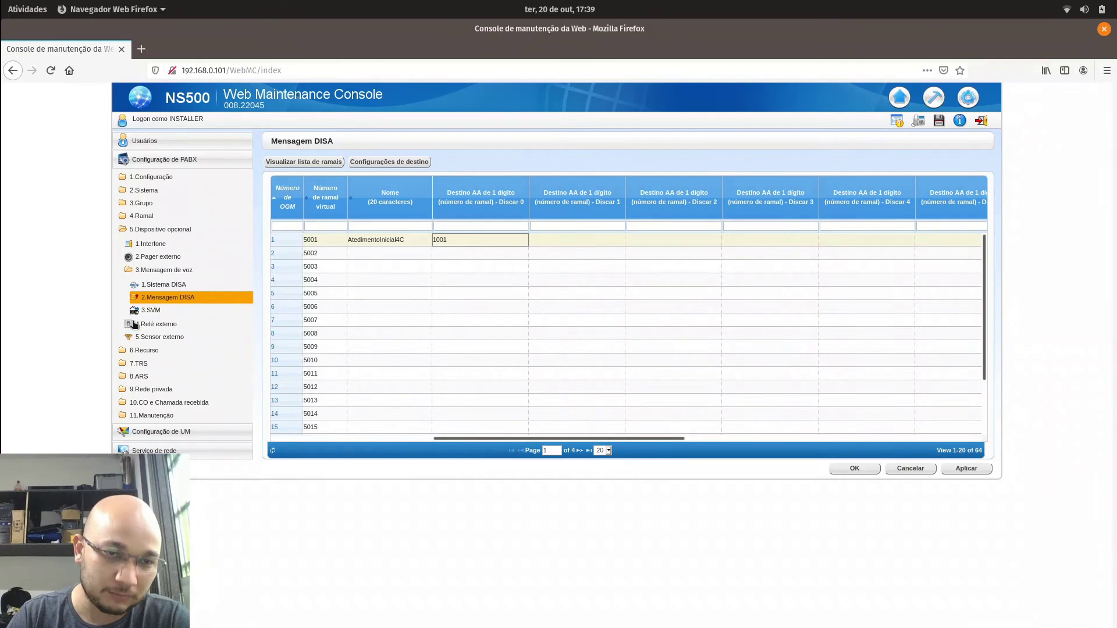
# - In the DISA system settings, send interception to AA-0 for all DISA ports busy and for no dialling after DISA answers, and apply
pyautogui.click(165, 285)
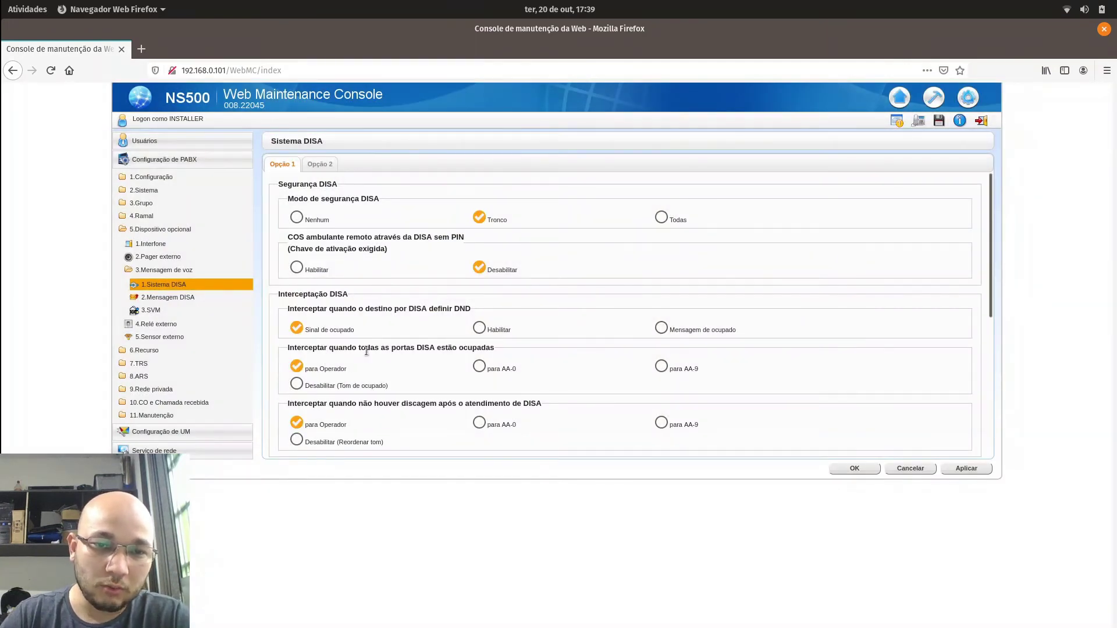
pyautogui.click(480, 367)
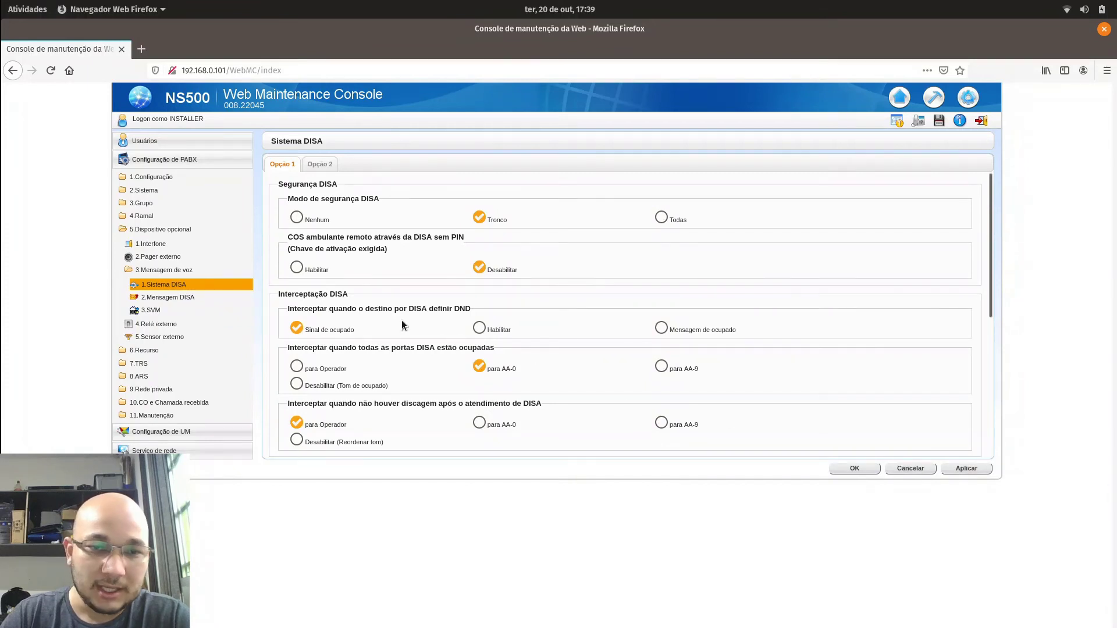
pyautogui.scroll(-3, 407, 317)
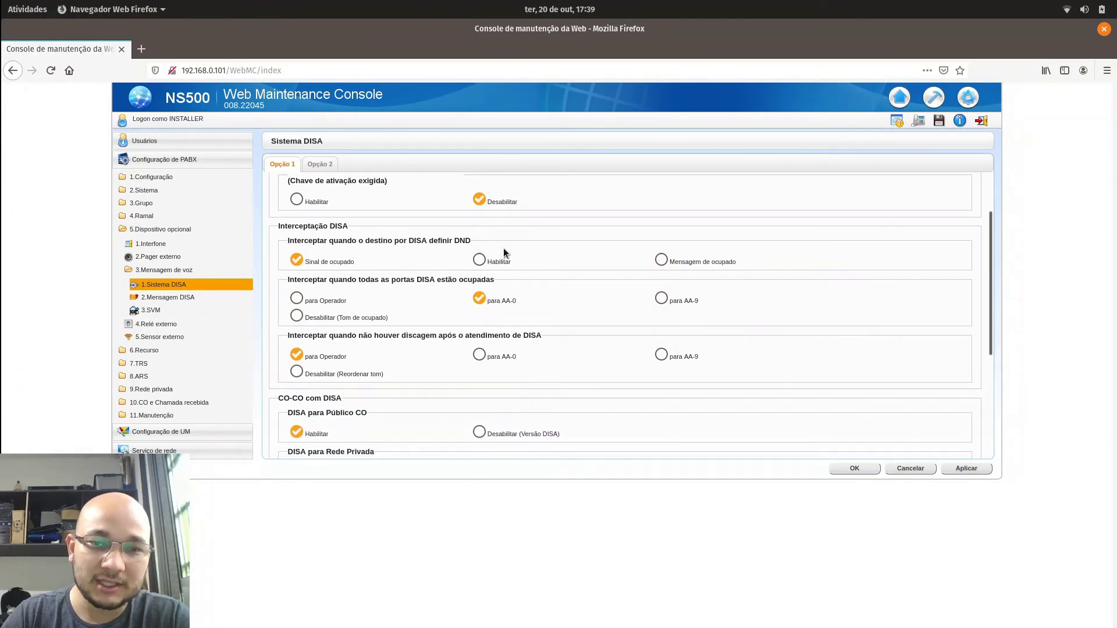
pyautogui.scroll(-3, 328, 303)
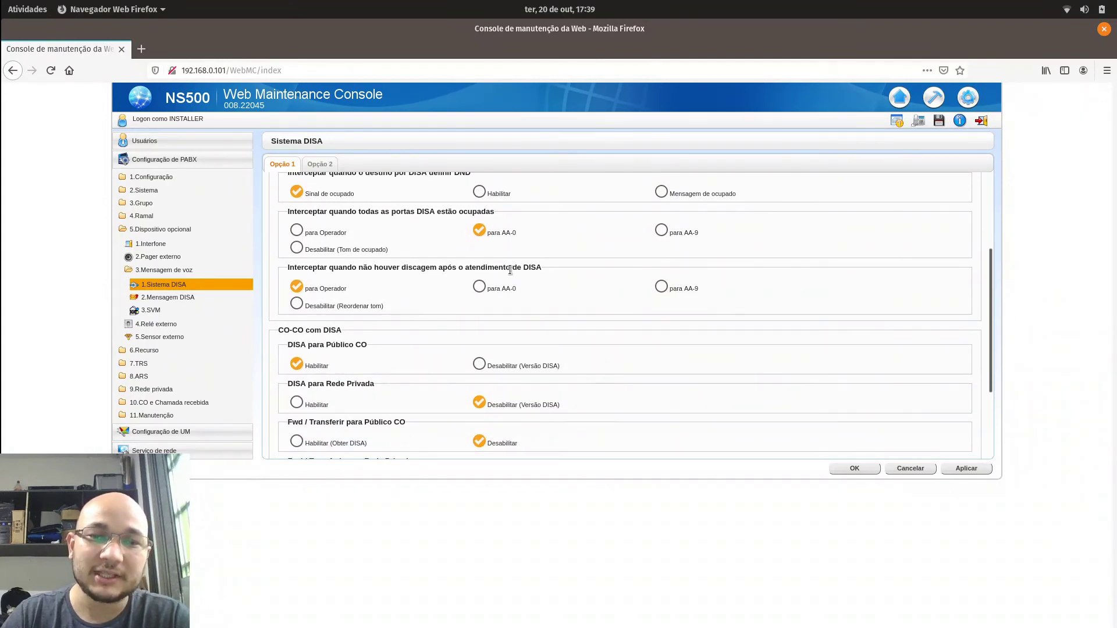
pyautogui.click(480, 286)
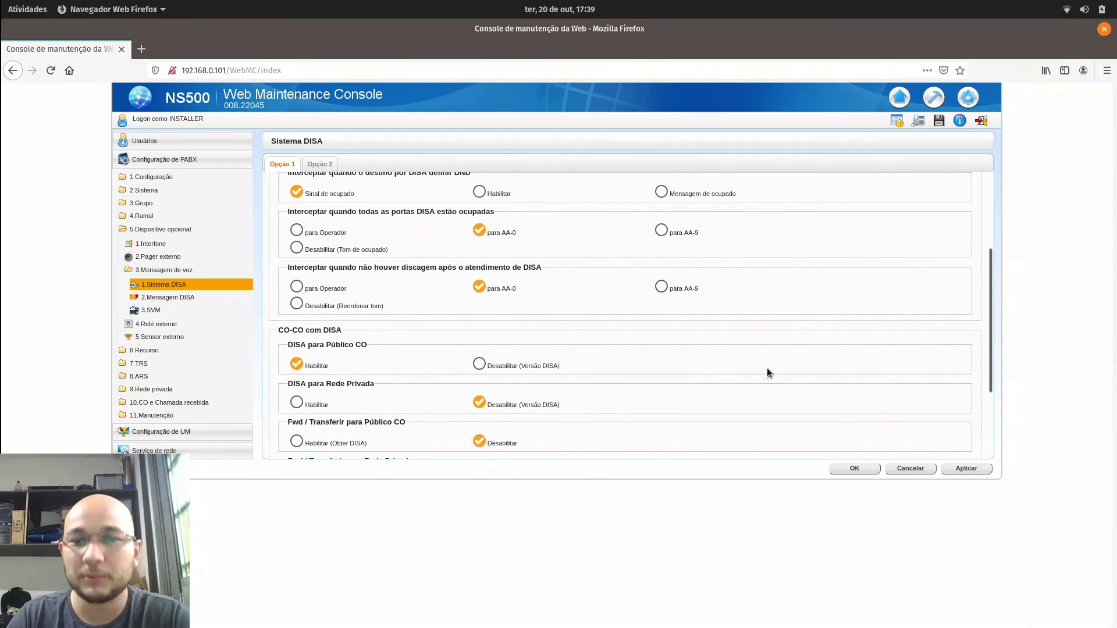
pyautogui.click(964, 469)
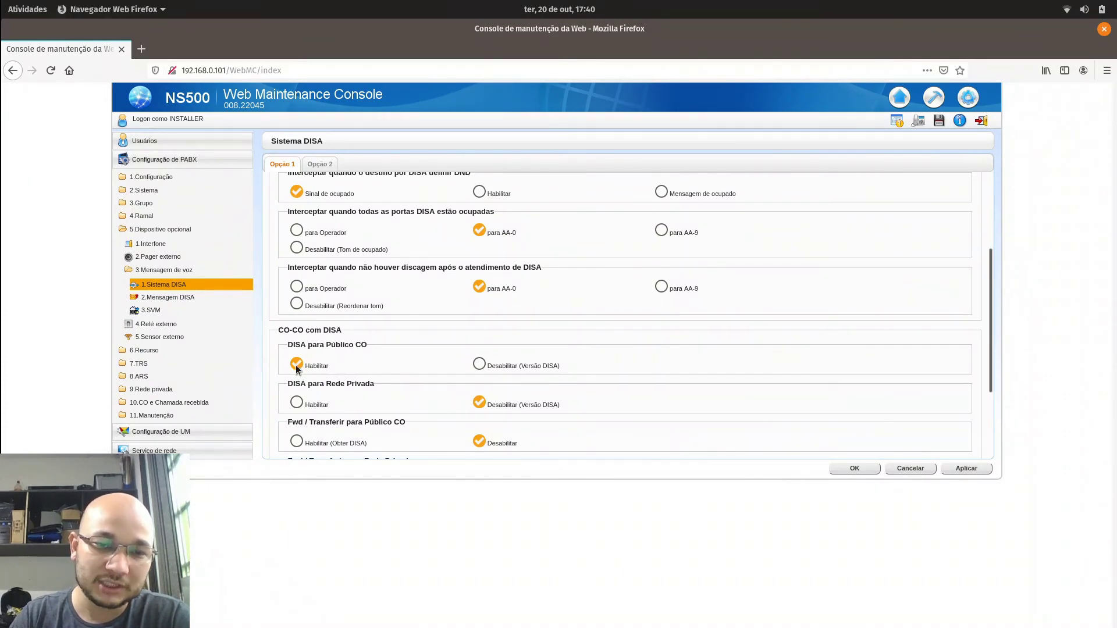
# - Disable DISA to public CO in the CO-CO settings and apply the change
pyautogui.click(479, 364)
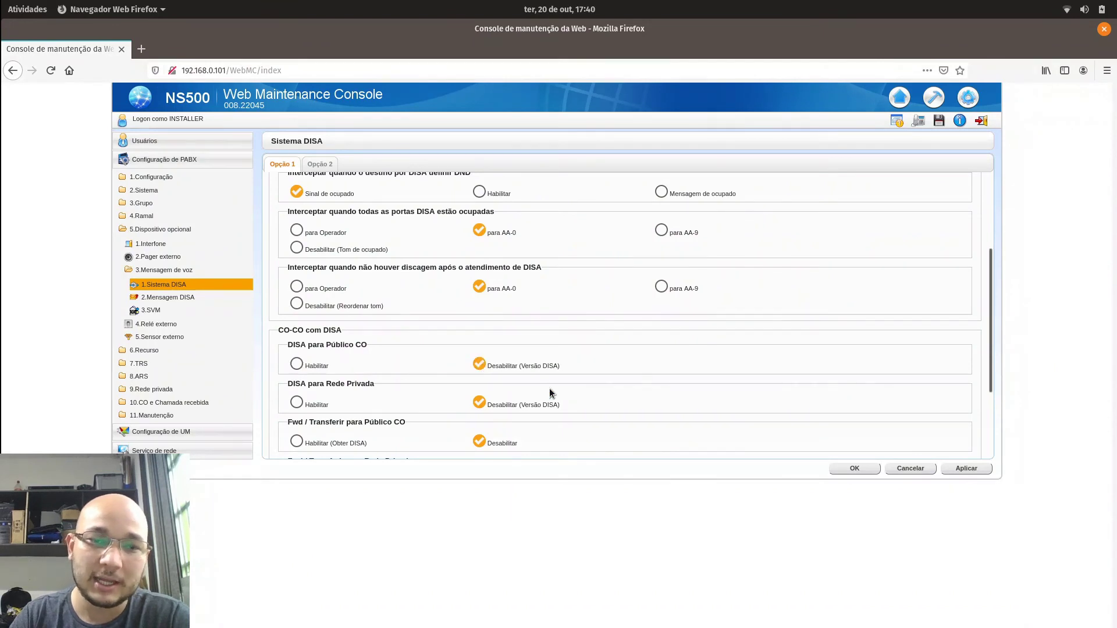
pyautogui.scroll(-2, 585, 404)
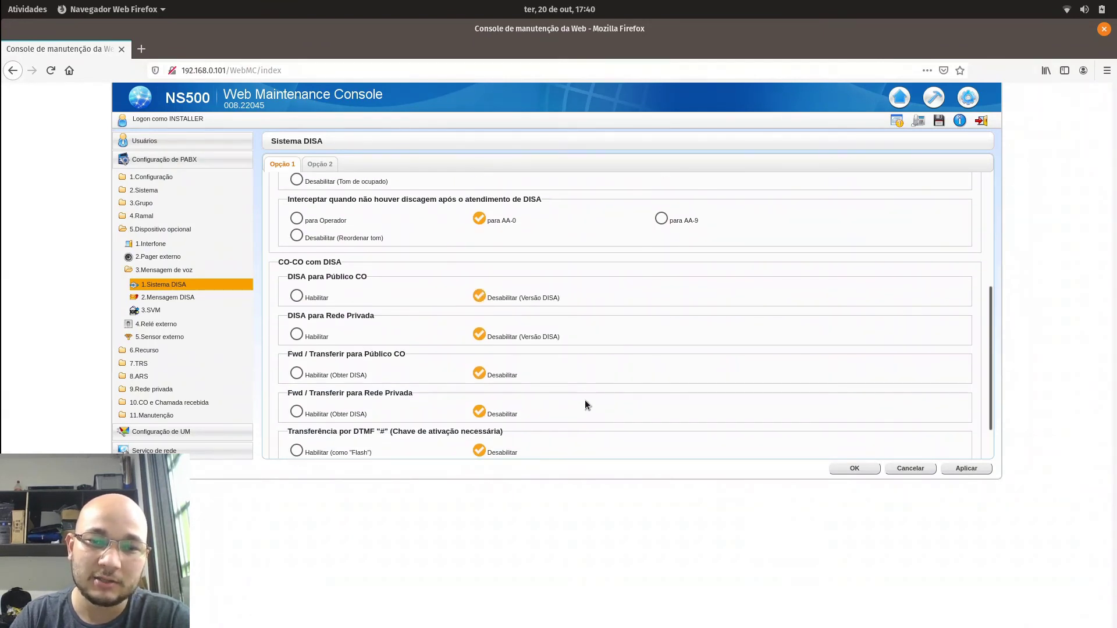
pyautogui.scroll(-2, 584, 405)
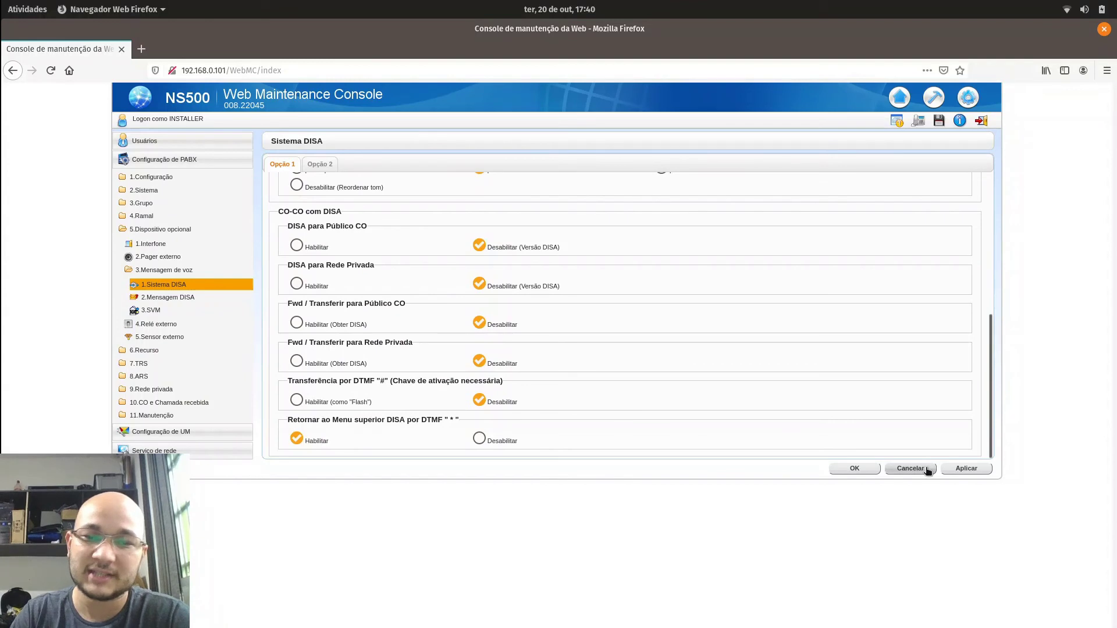
pyautogui.click(962, 468)
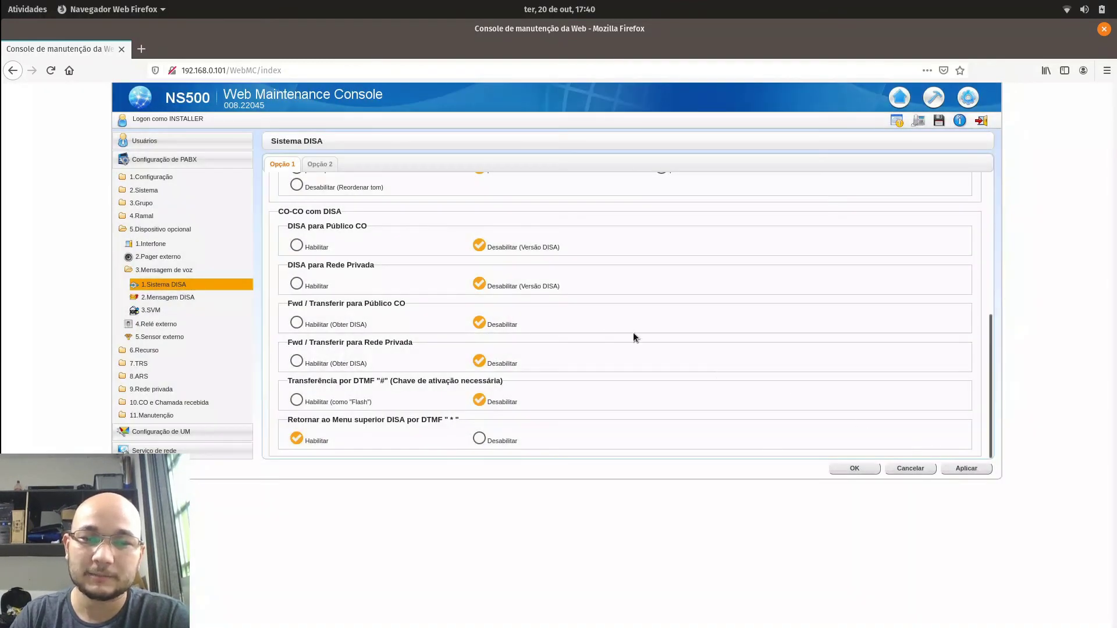
pyautogui.scroll(8, 595, 326)
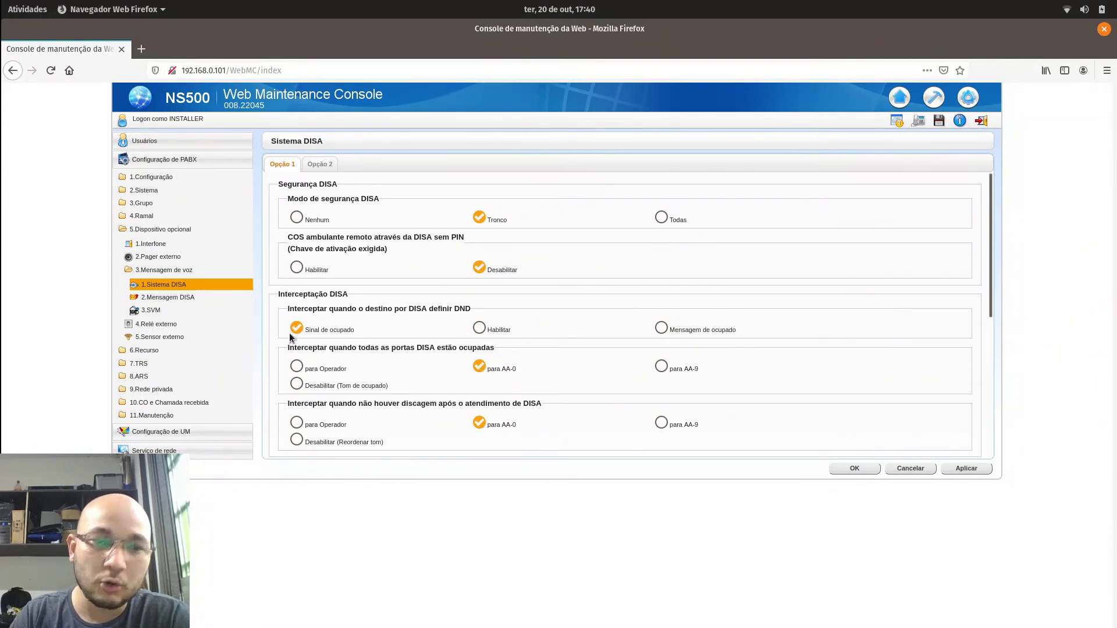
# - Return to the DISA message table to review the OGM 1 entry, apply it and save the PABX system data
pyautogui.click(168, 297)
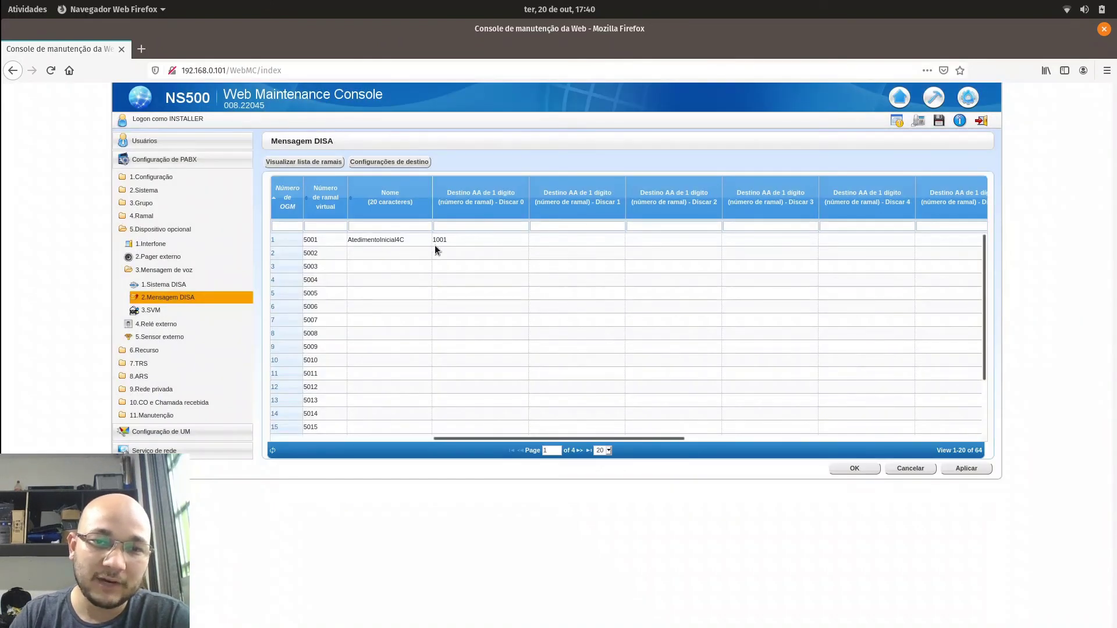
pyautogui.click(462, 242)
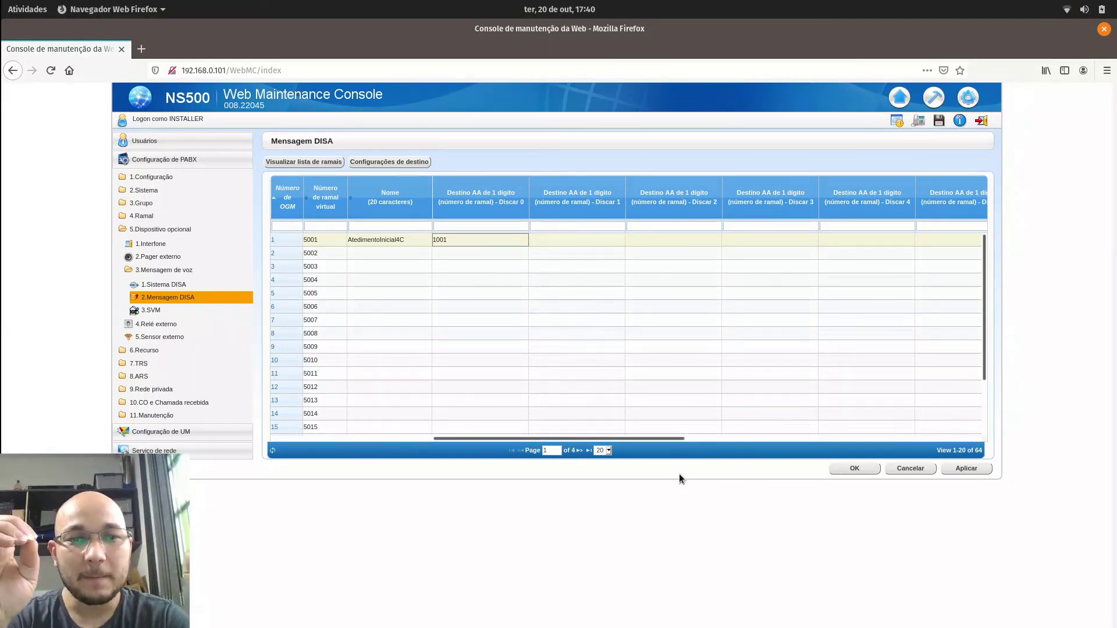
pyautogui.click(324, 238)
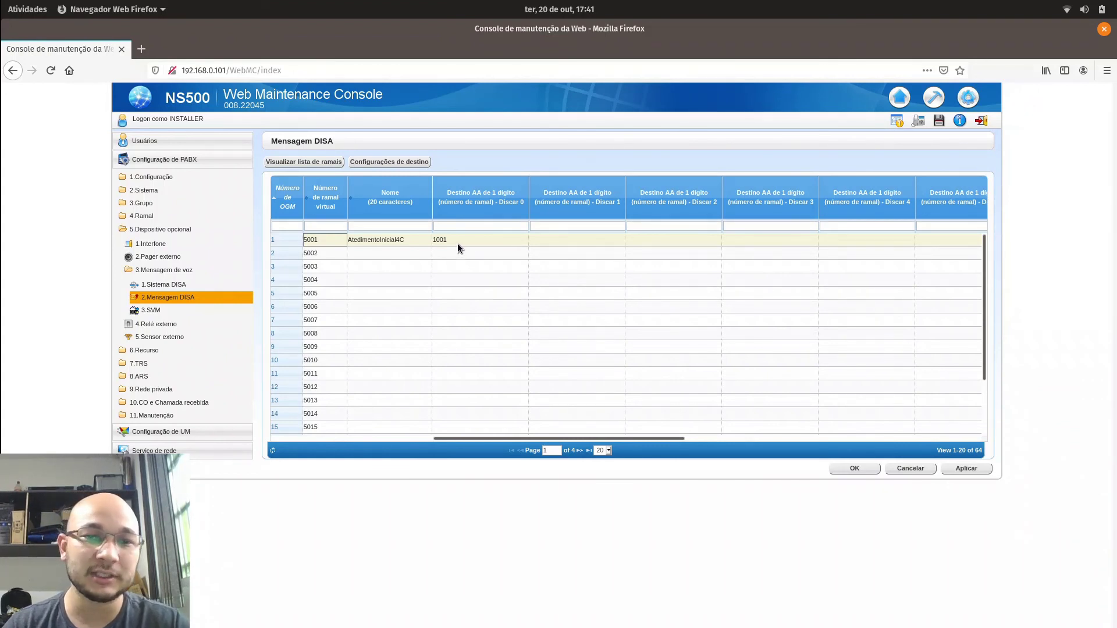
pyautogui.click(973, 469)
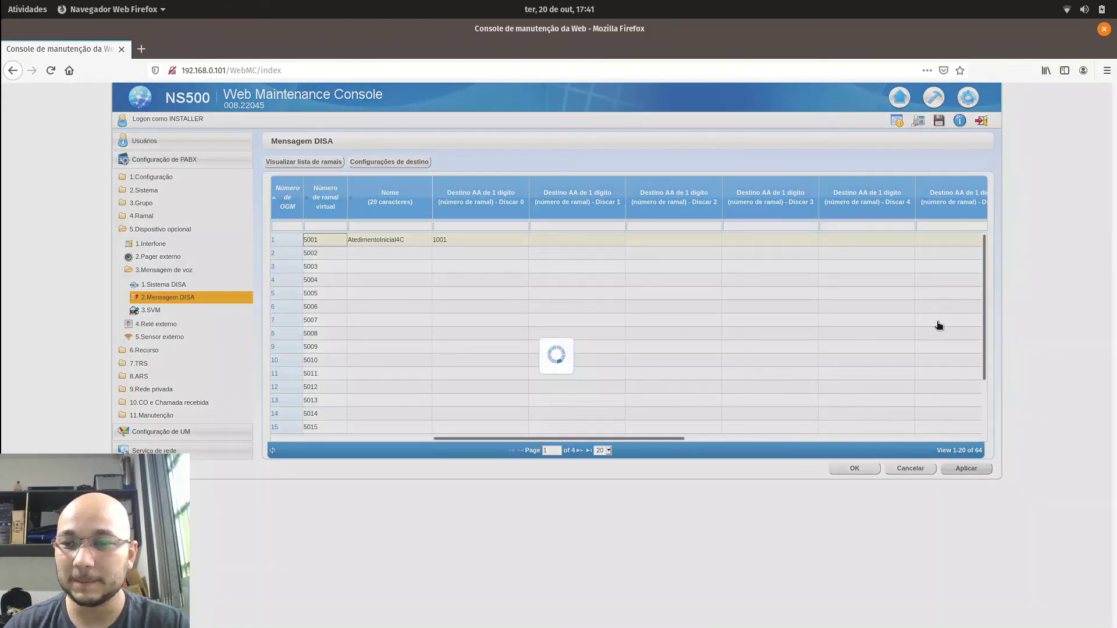
pyautogui.click(939, 121)
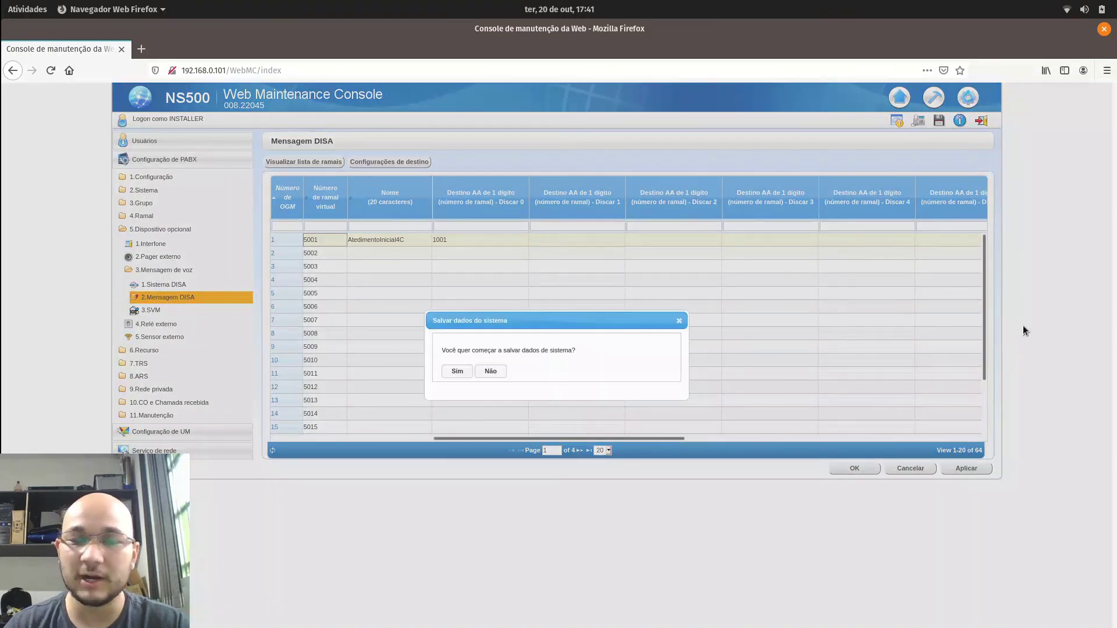
pyautogui.click(456, 372)
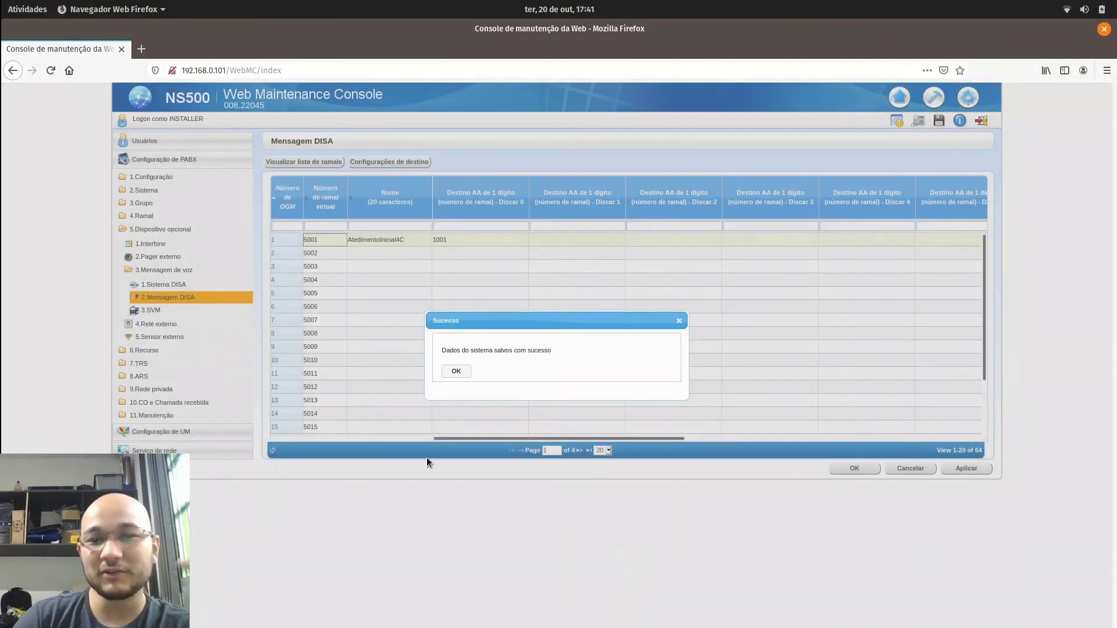
pyautogui.click(457, 373)
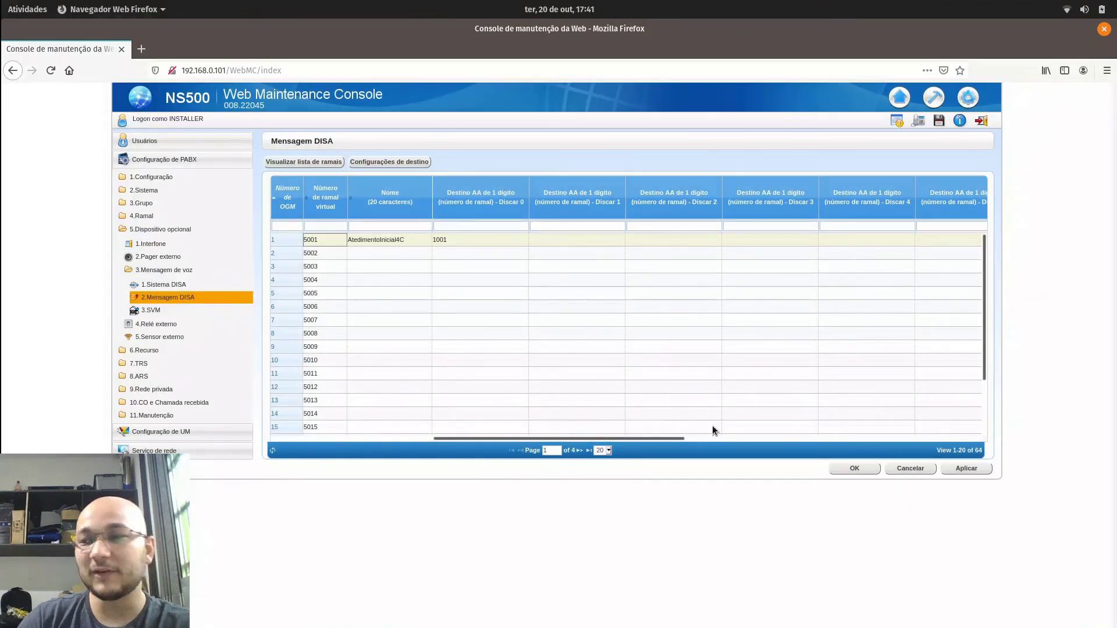